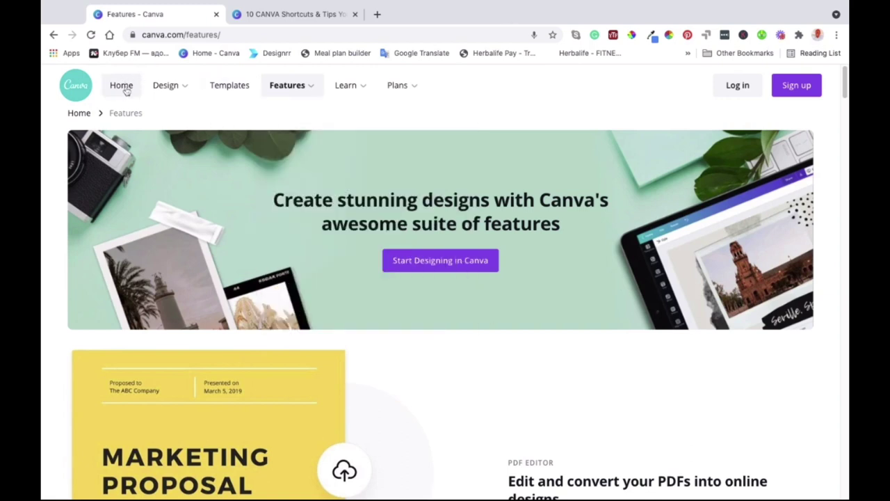
Step: Go to the Canva home page, then open the design "10 CANVA Shortcuts & Tips You Should Use MORE" and skim its pages
left_click(122, 86)
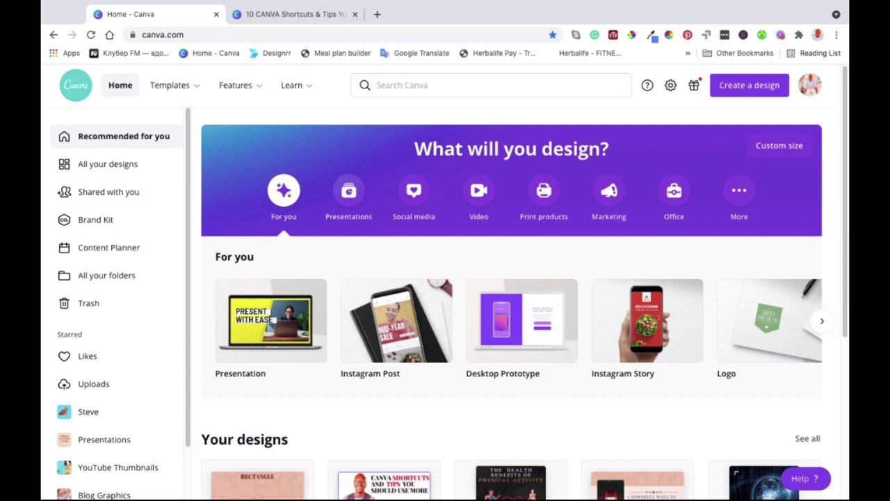
left_click(299, 14)
scroll(425, 304, "down", 10)
scroll(565, 292, "up", 15)
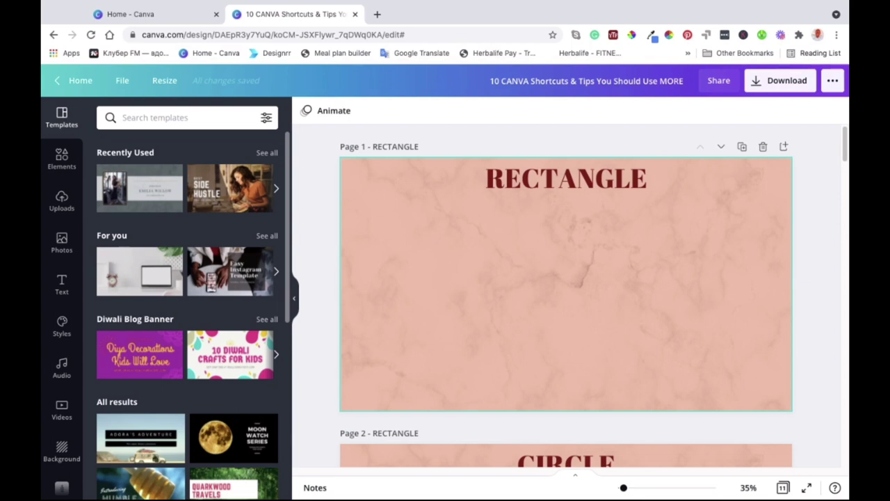
Step: Add a rectangle to the RECTANGLE page and fill it with the pink document colour
key("r")
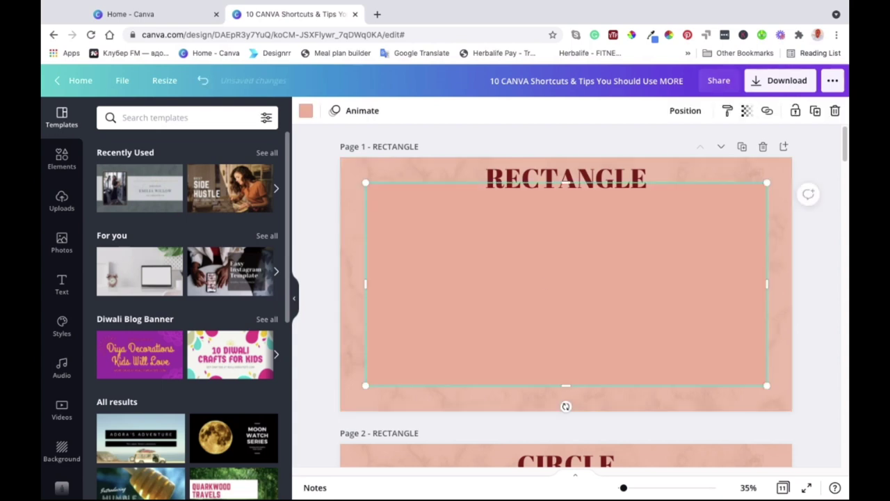
left_click(306, 111)
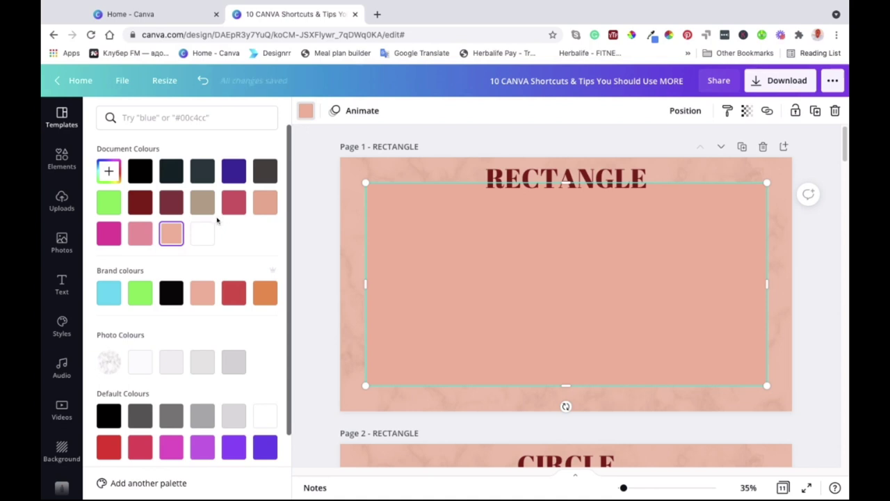
left_click(203, 233)
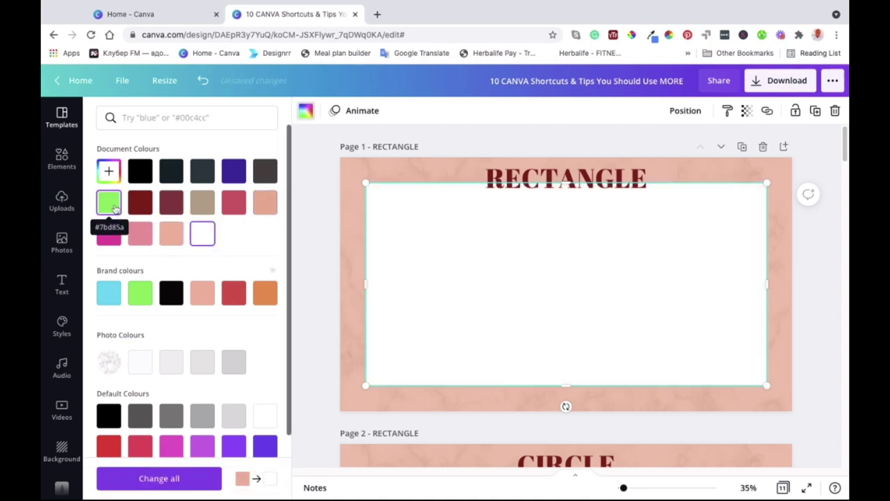
left_click(140, 233)
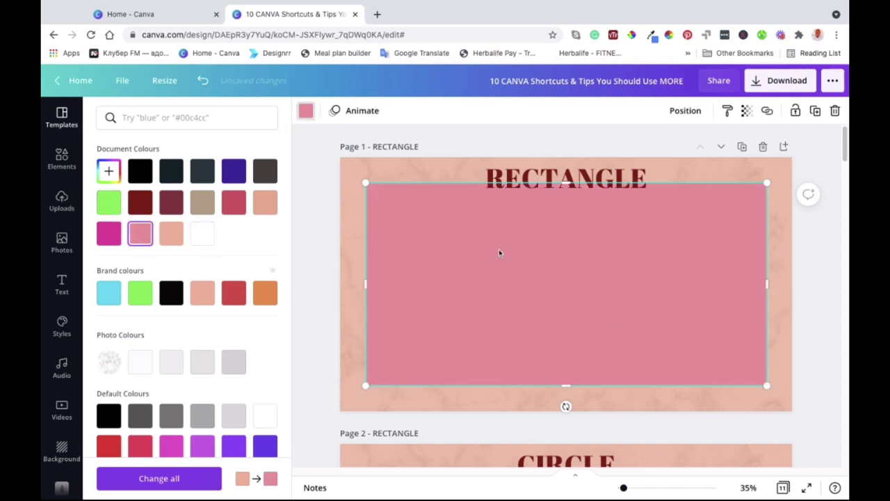
left_click(719, 406)
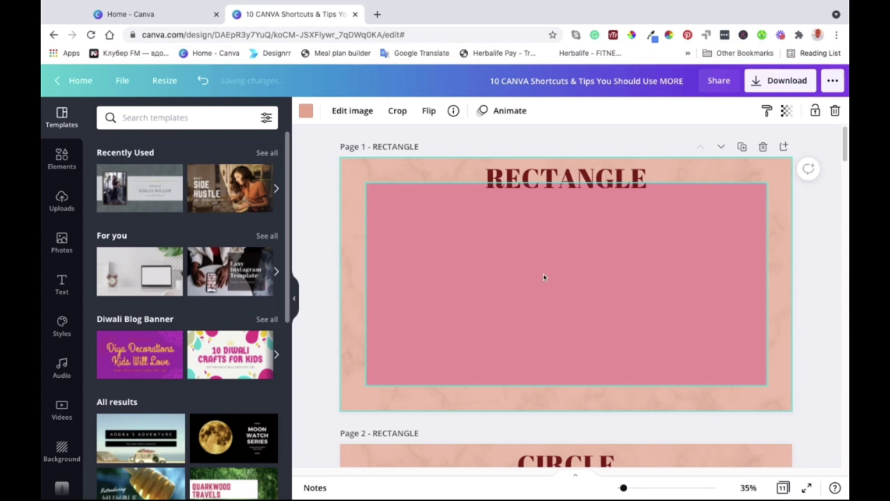
Step: Shrink the pink rectangle to the left half of page 1 and centre it vertically below the title
left_click(508, 256)
left_click_drag(365, 182, 372, 205)
left_click_drag(770, 294, 562, 295)
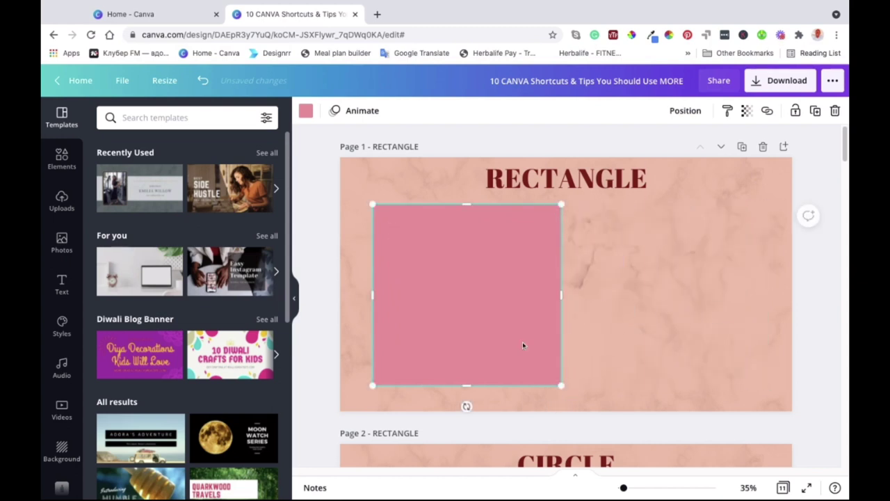
left_click_drag(467, 388, 467, 327)
left_click_drag(462, 268, 462, 270)
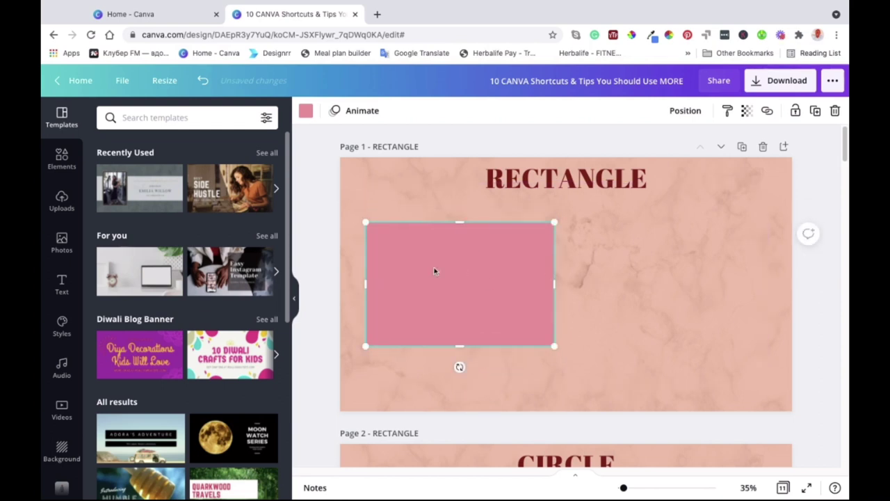
left_click(613, 241)
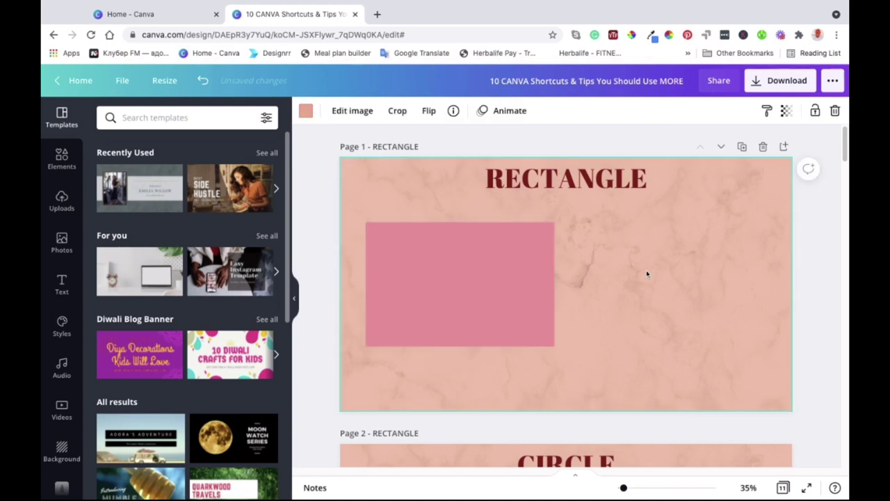
Step: Add a second rectangle on page 1 and resize it to fit the right half at the pink rectangle's height
key("ctrl+z")
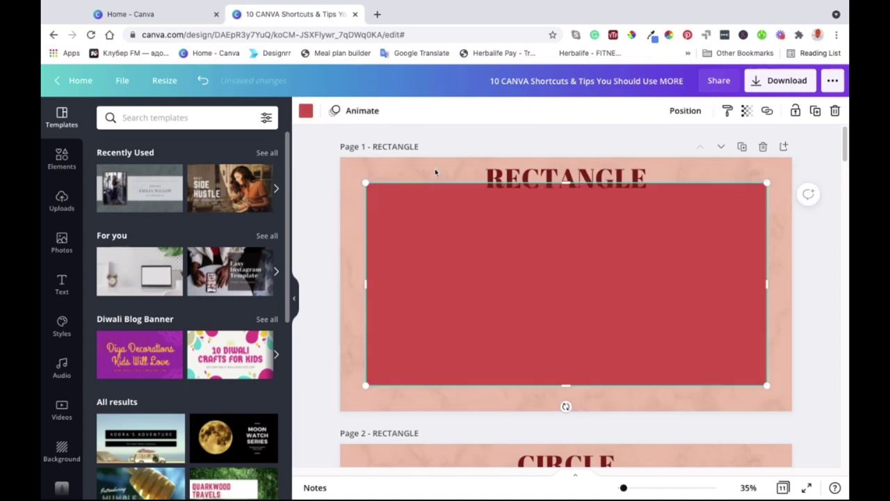
left_click_drag(366, 285, 570, 285)
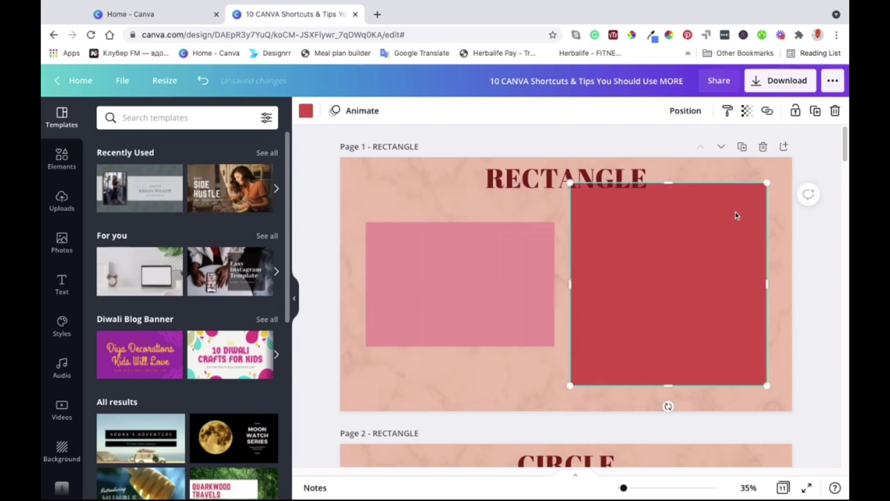
left_click_drag(669, 182, 668, 223)
left_click_drag(668, 387, 668, 345)
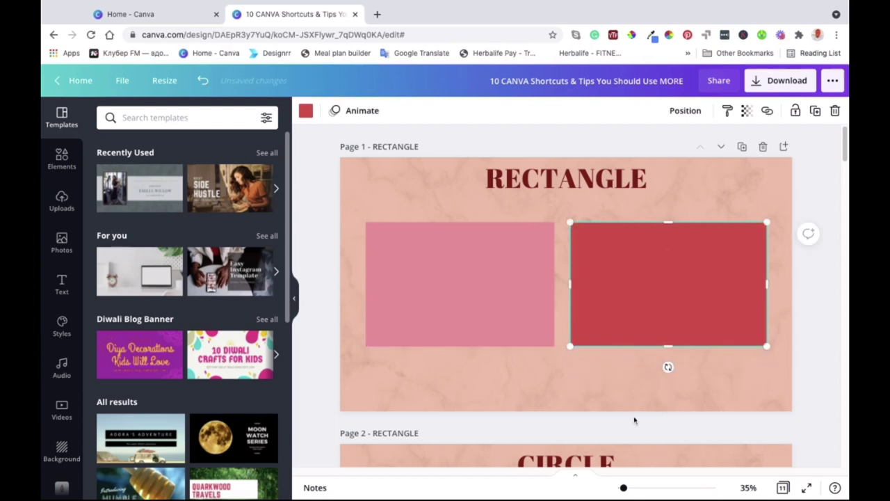
left_click(550, 374)
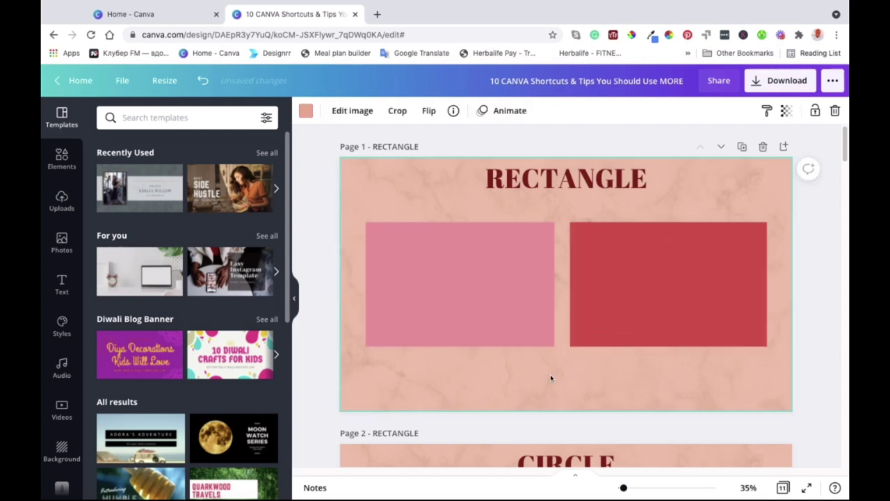
Step: Add a circle to the CIRCLE page and fill it with the crimson-pink document colour
scroll(521, 358, "down", 1)
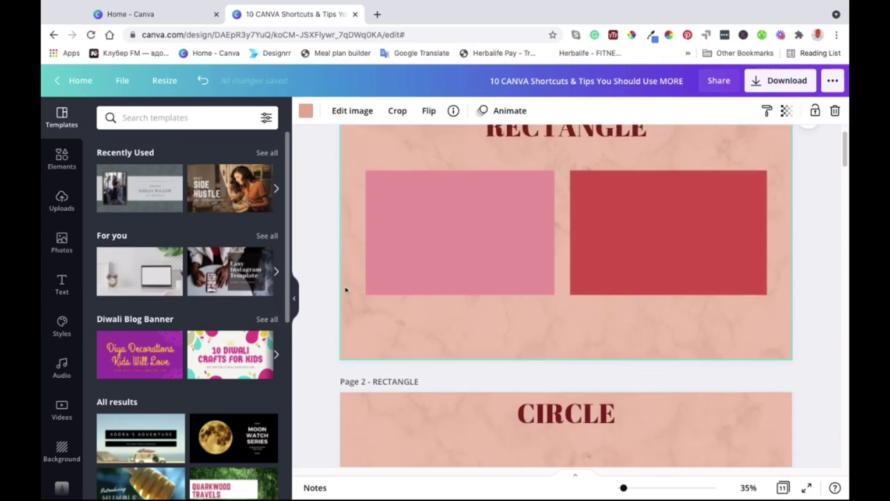
scroll(557, 315, "up", 1)
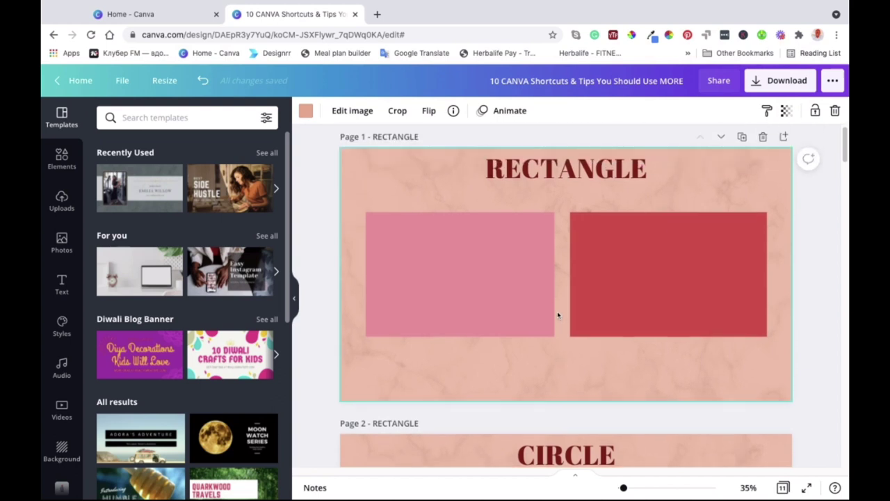
scroll(573, 329, "down", 2)
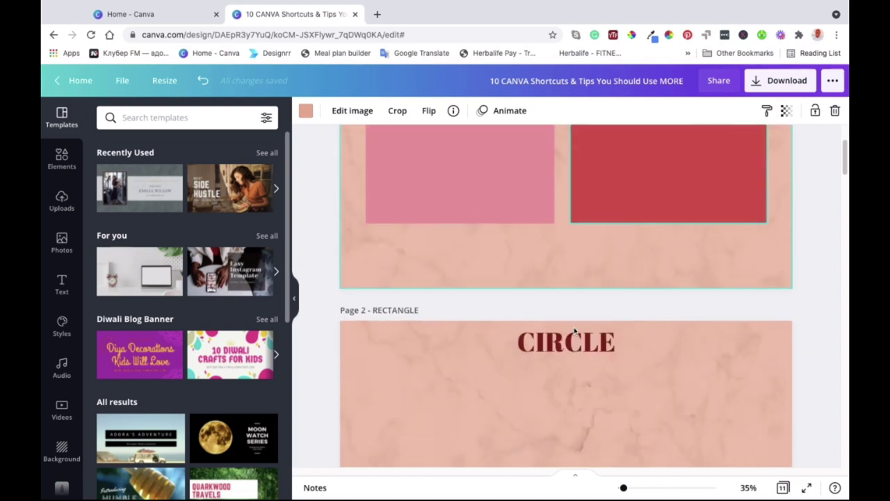
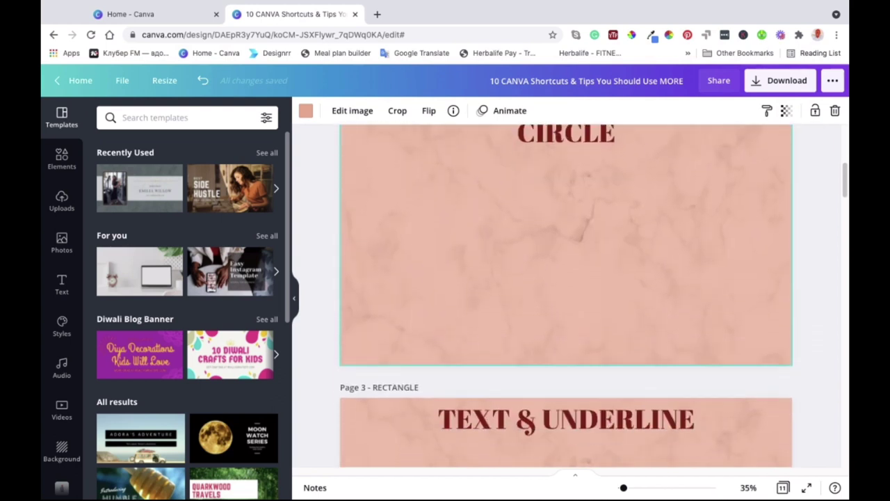
scroll(568, 206, "up", 2)
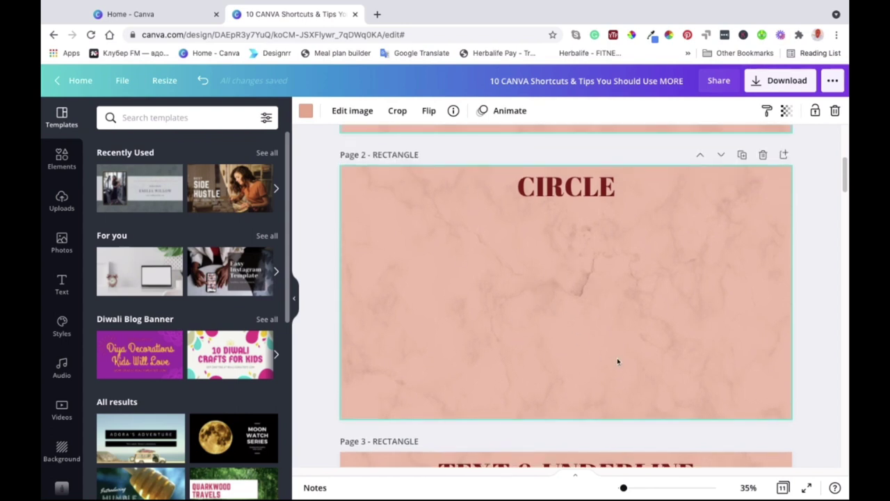
key("c")
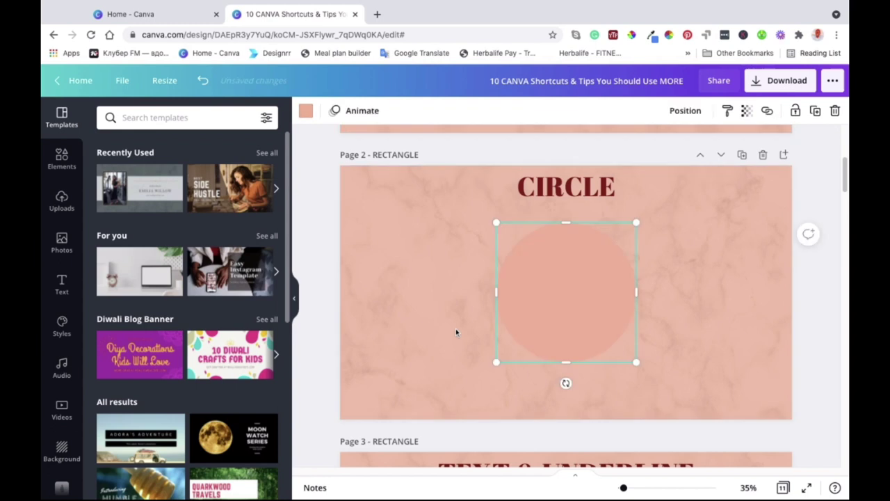
left_click(306, 111)
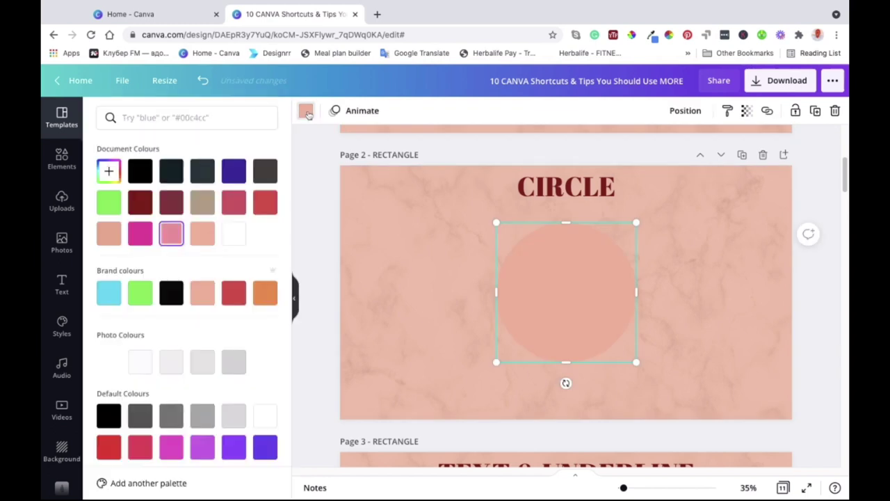
left_click(235, 203)
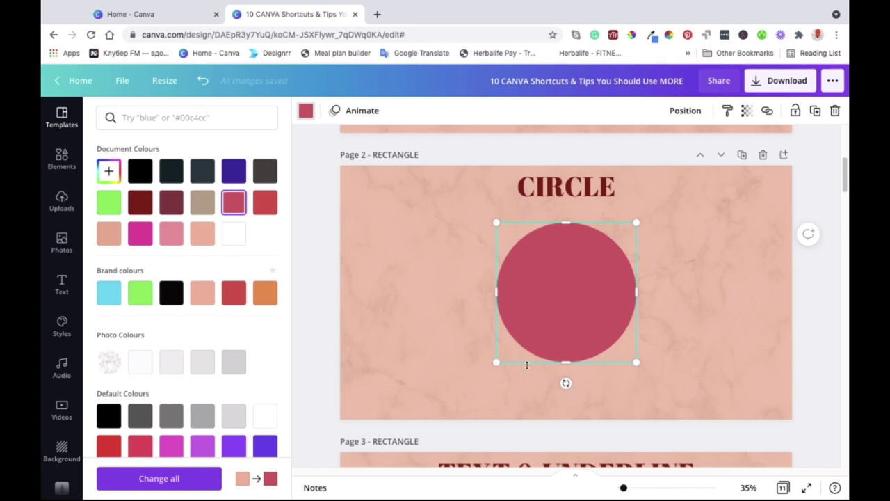
Step: Move the crimson-pink circle from the centre to the left half of page 2
key("shift+Left")
key("shift+Left")
key("shift+Left")
key("shift+Left")
key("shift+Left")
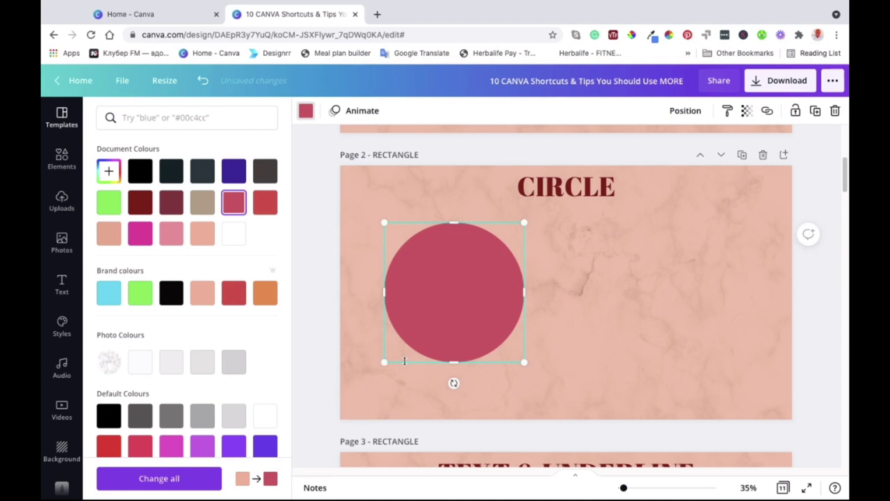
Step: Enlarge the crimson-pink circle and reposition it near the left edge of page 2, vertically centred
left_click_drag(525, 363, 566, 402)
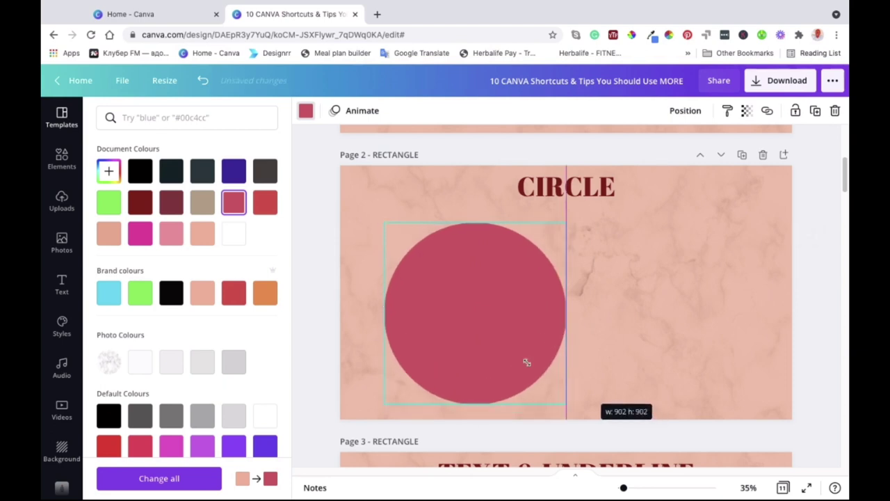
key("ctrl+z")
key("ctrl+z")
key("shift+Up")
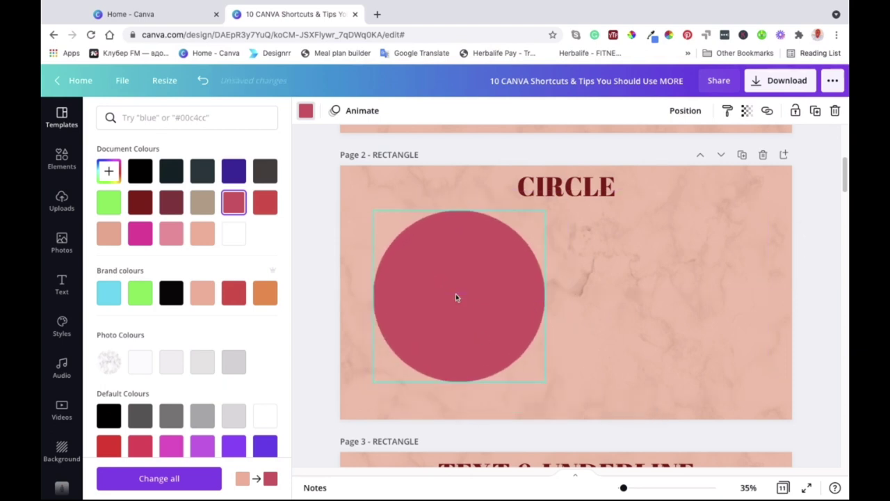
key("shift+Down")
key("shift+Up")
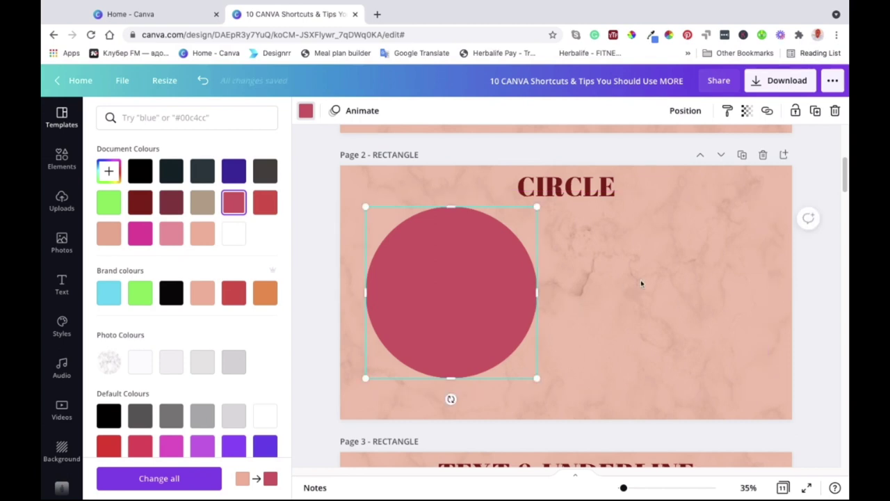
key("Escape")
left_click(618, 263)
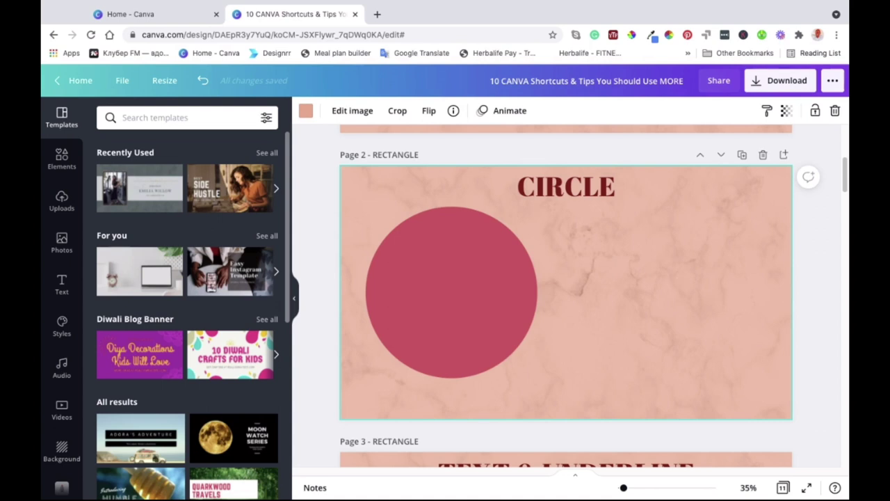
Step: Add a second circle on page 2, move it to the right half, and enlarge it until its top aligns with the first circle's
key("c")
key("shift+Right")
key("shift+Right")
key("shift+Right")
key("shift+Right")
key("shift+Right")
key("shift+Right")
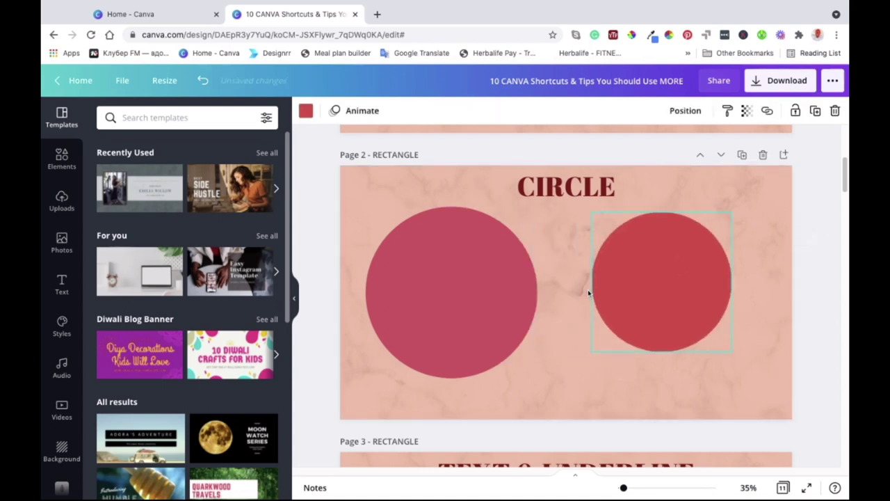
key("shift+Down")
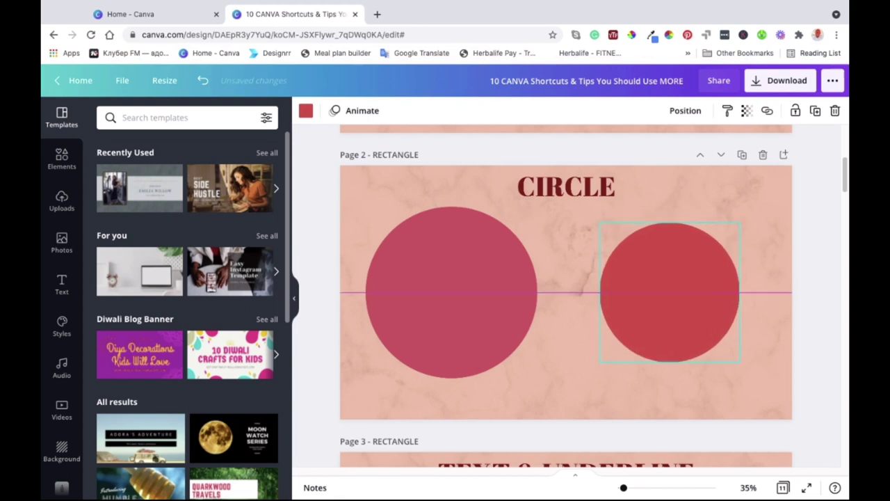
left_click_drag(738, 224, 755, 207)
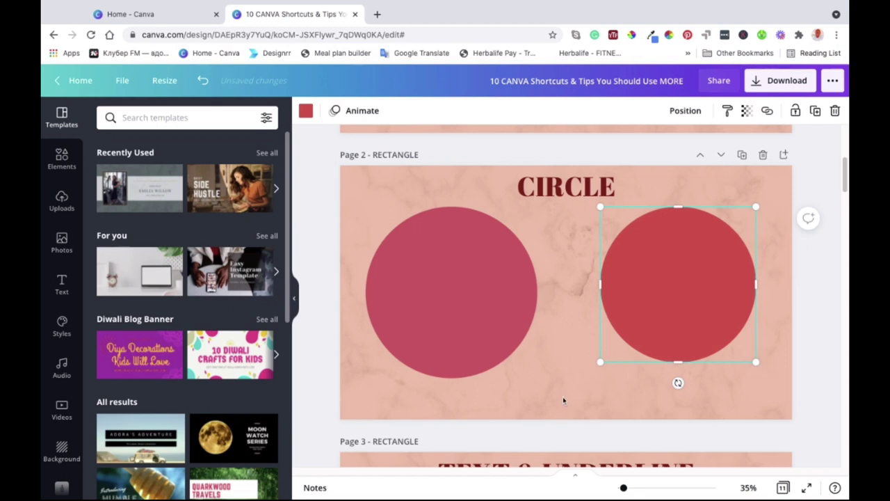
left_click(555, 373)
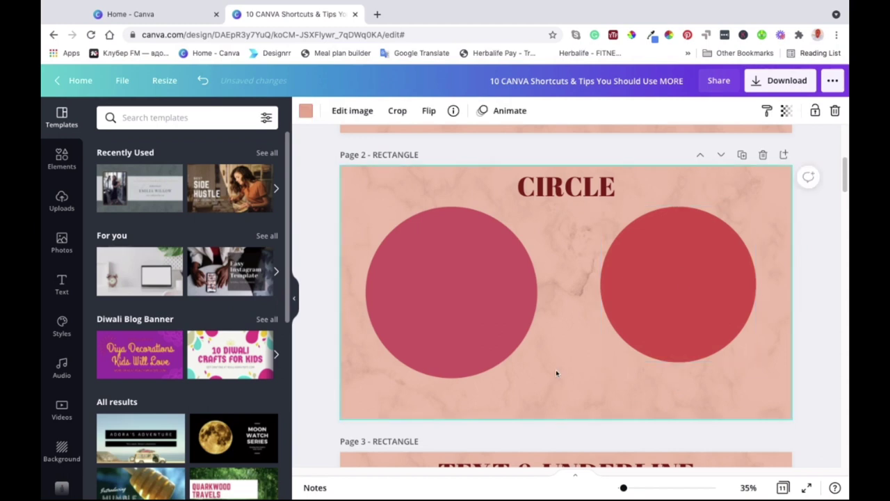
Step: Add a new text box to the TEXT & UNDERLINE page on page 3
scroll(555, 374, "down", 2)
scroll(555, 373, "down", 3)
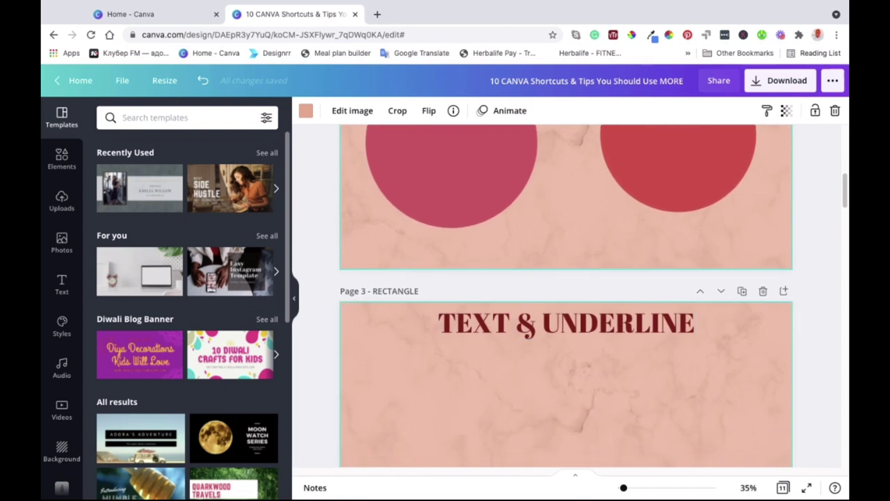
scroll(500, 276, "down", 1)
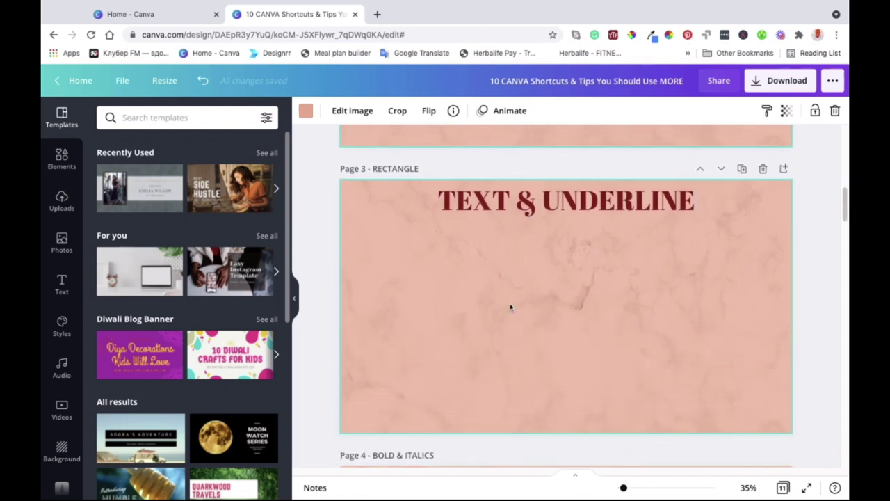
scroll(563, 313, "up", 3)
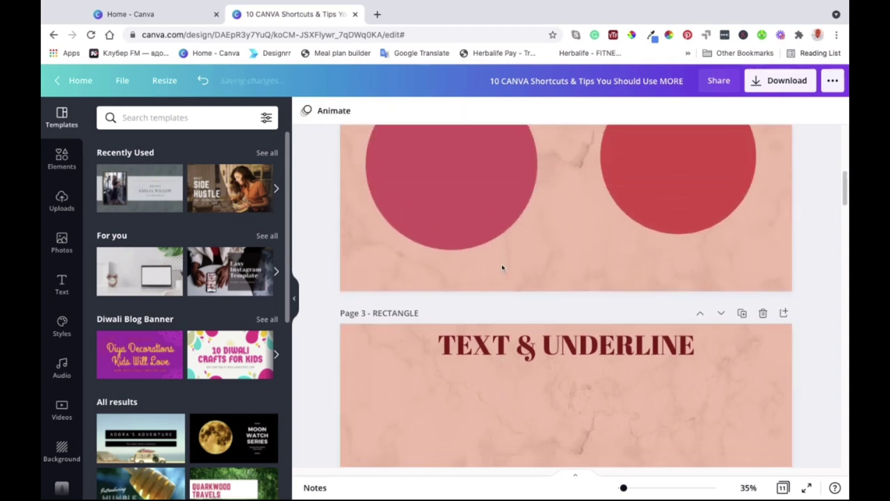
scroll(501, 265, "down", 2)
scroll(501, 265, "down", 1)
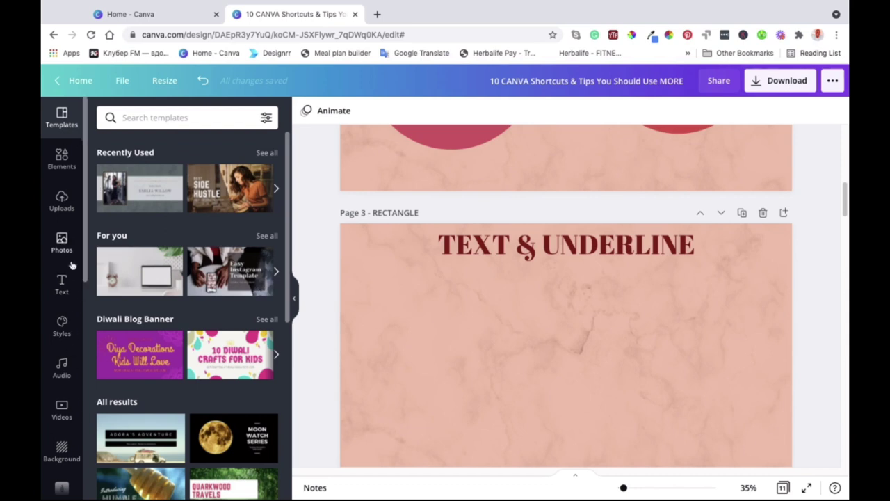
left_click(575, 334)
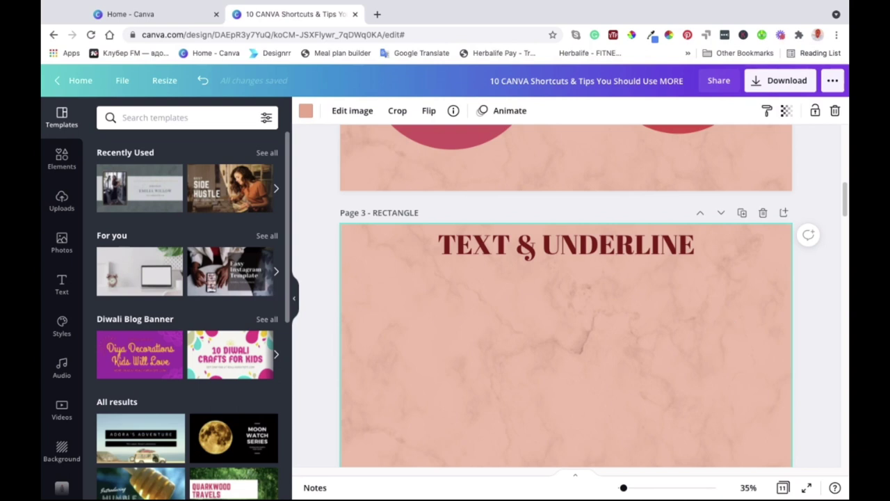
key("t")
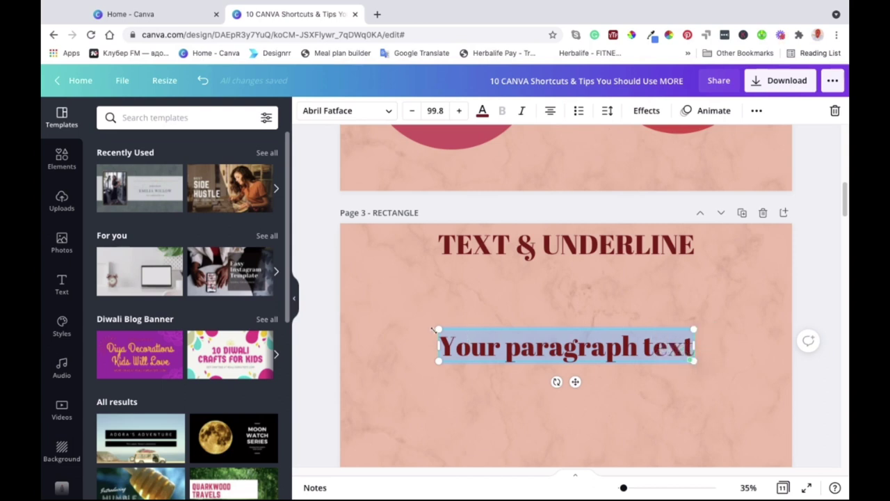
Step: Enlarge the paragraph text on page 3 to font size 126 and centre it horizontally under the heading
left_click_drag(433, 328, 477, 334)
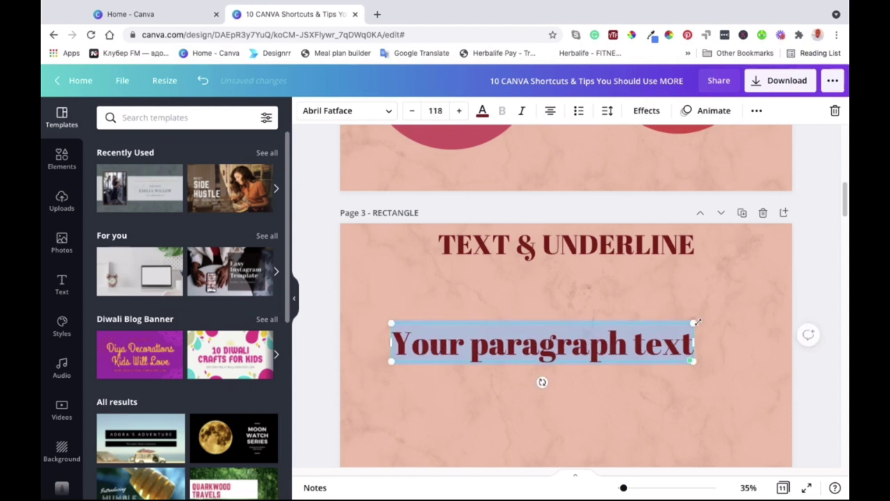
left_click_drag(697, 321, 713, 321)
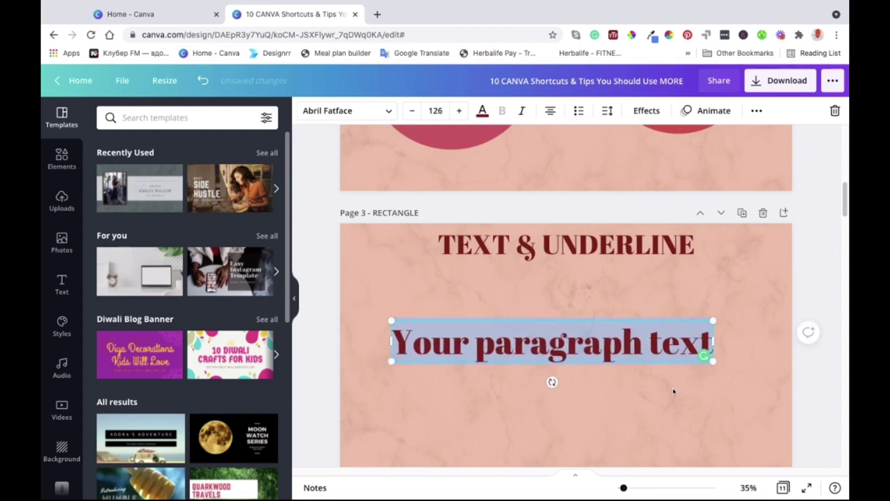
left_click(673, 387)
mouse_move(555, 348)
left_mouse_down()
mouse_move(580, 348)
mouse_move(568, 349)
left_mouse_up()
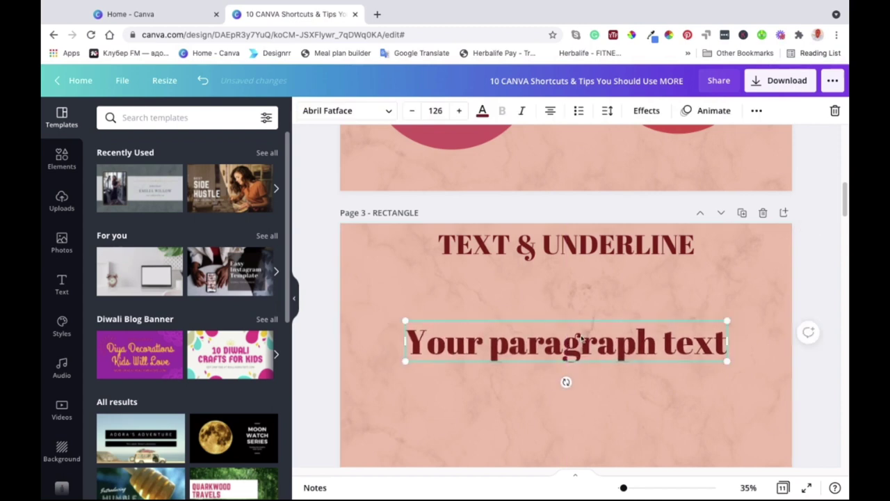
left_click(607, 386)
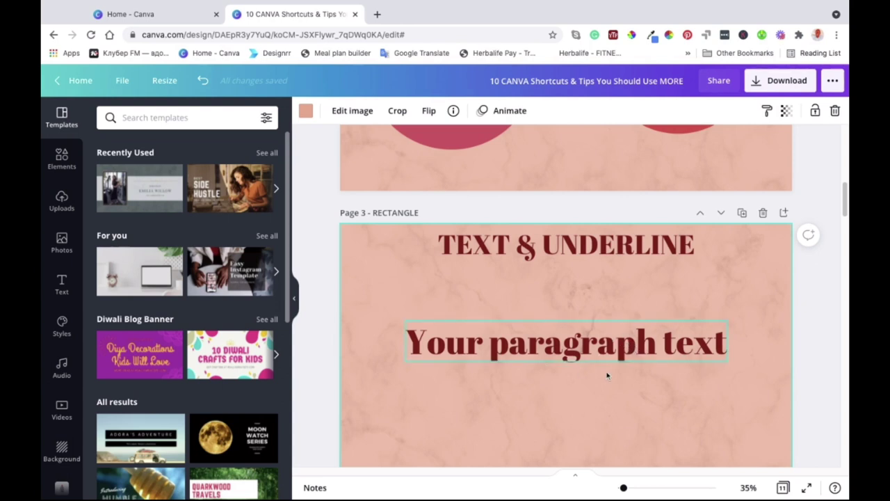
Step: Underline the "Your paragraph text" text box on page 3
left_click(646, 344)
left_click(645, 345)
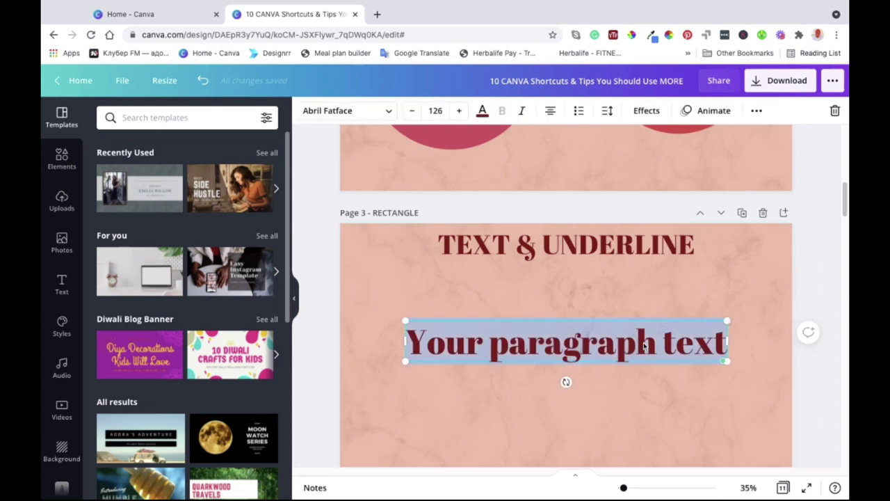
left_click(642, 386)
left_click(644, 348)
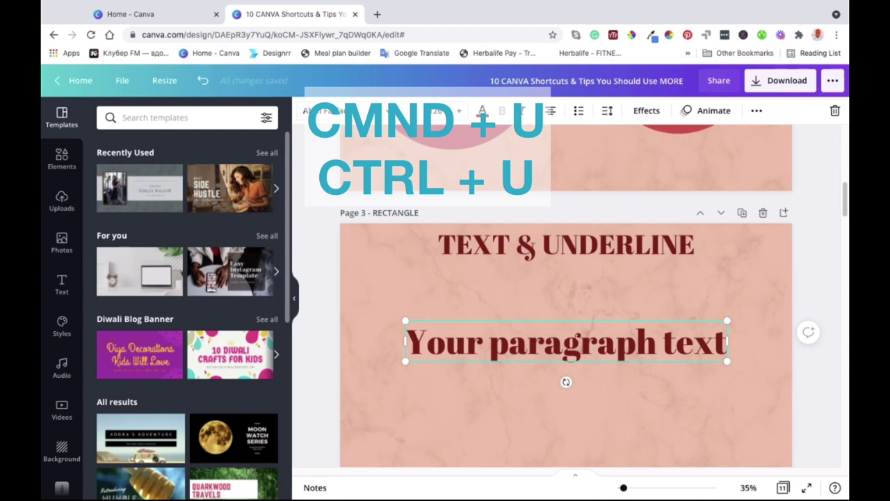
key("super+u")
left_click(725, 406)
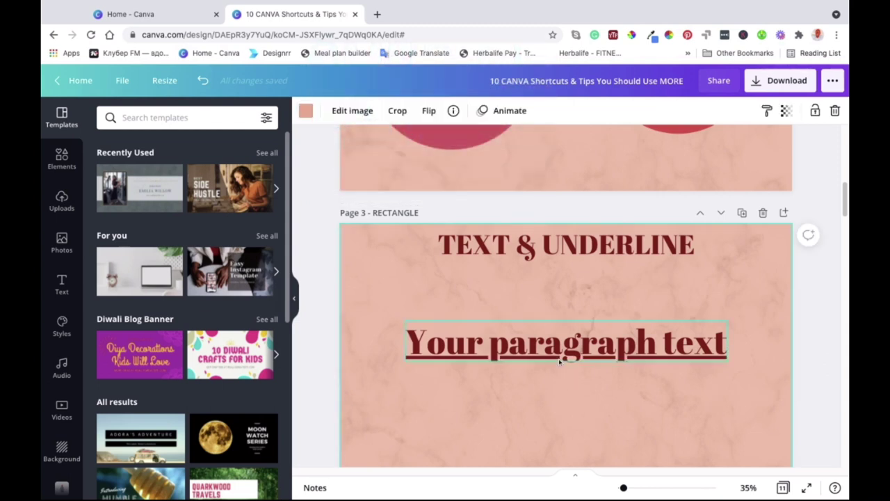
Step: Make the "Love and Joy" text on page 4 bold and enlarge it to span most of the page width
scroll(626, 386, "down", 5)
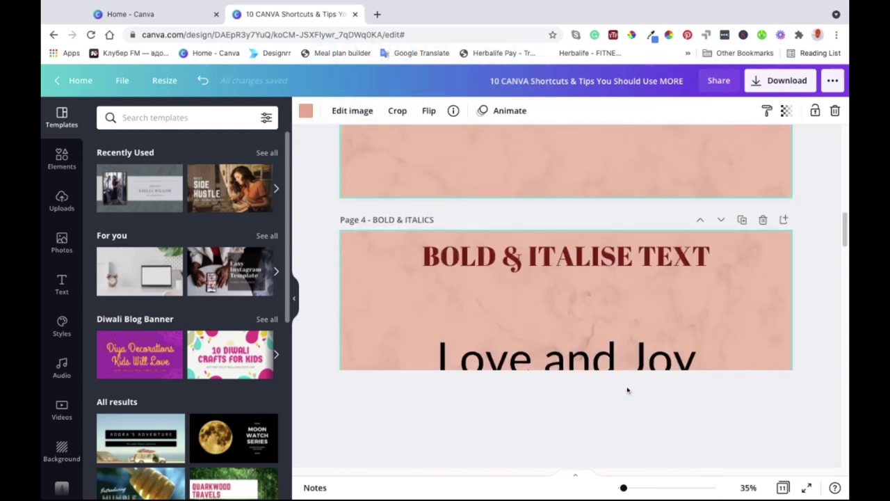
scroll(619, 368, "down", 1)
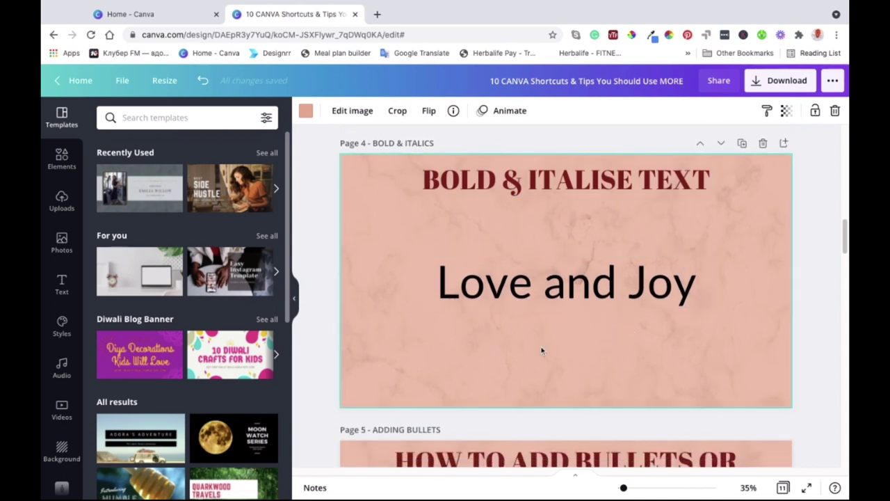
left_click(532, 295)
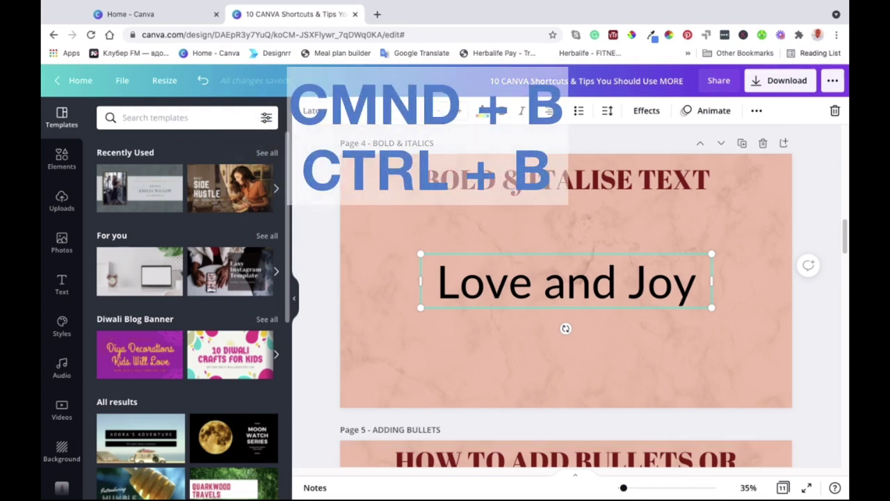
key("ctrl+b")
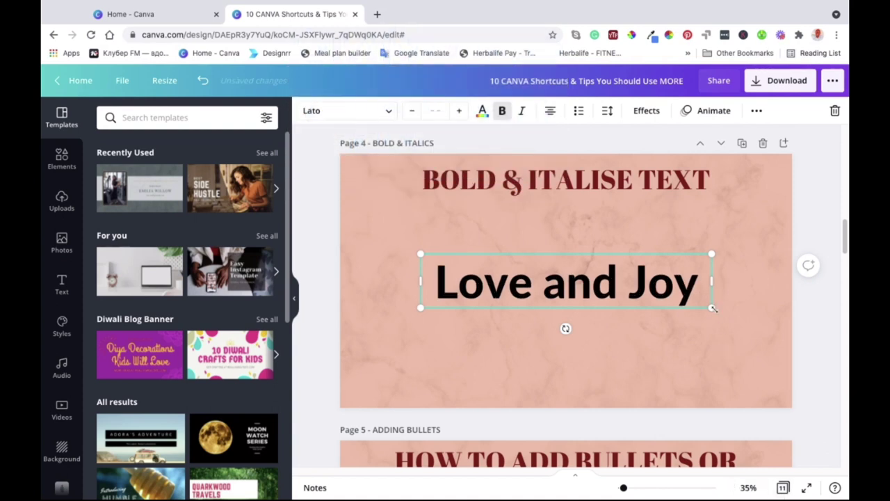
left_click_drag(713, 308, 758, 318)
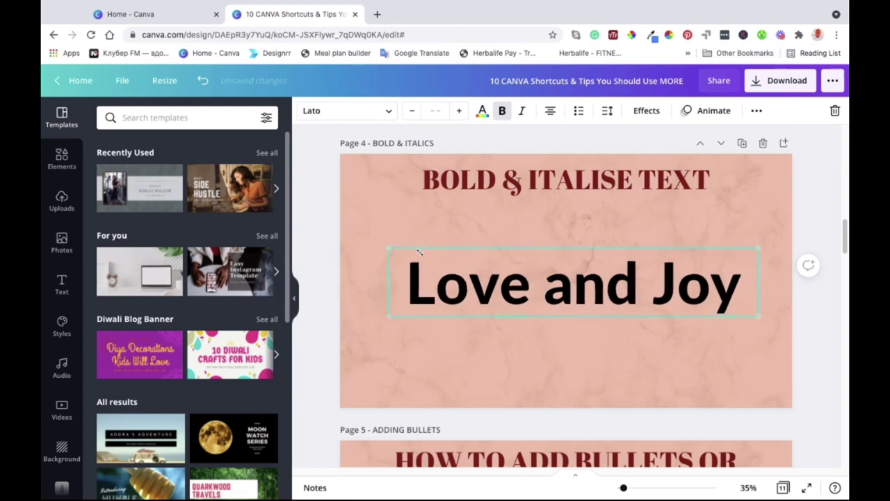
left_click_drag(387, 248, 381, 247)
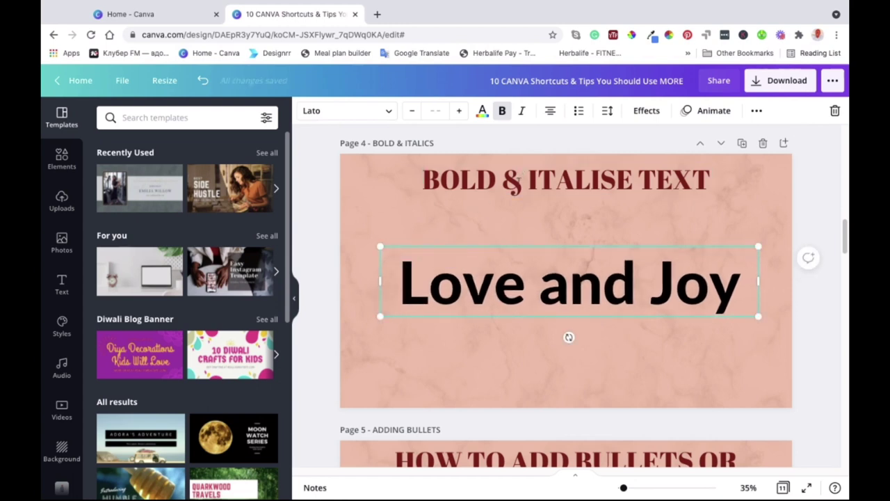
Step: Remove the bold from "Love and Joy" and italicise it instead
key("super+b")
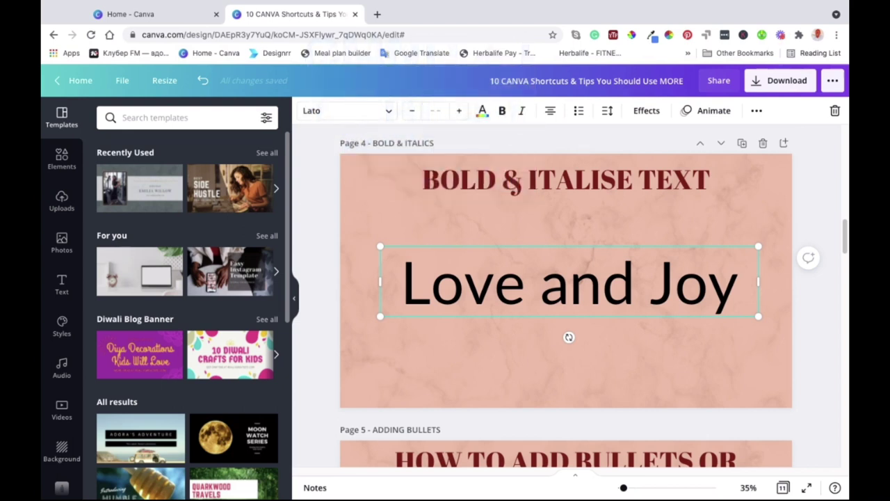
key("ctrl+i")
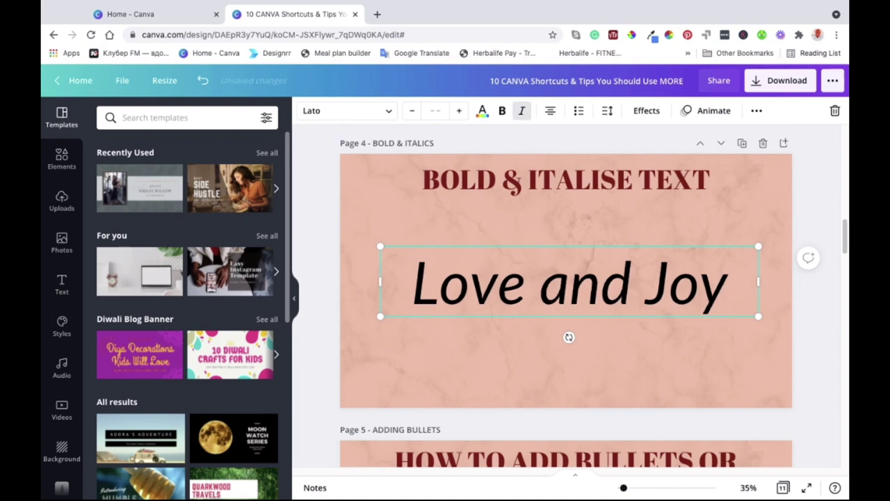
left_click(647, 353)
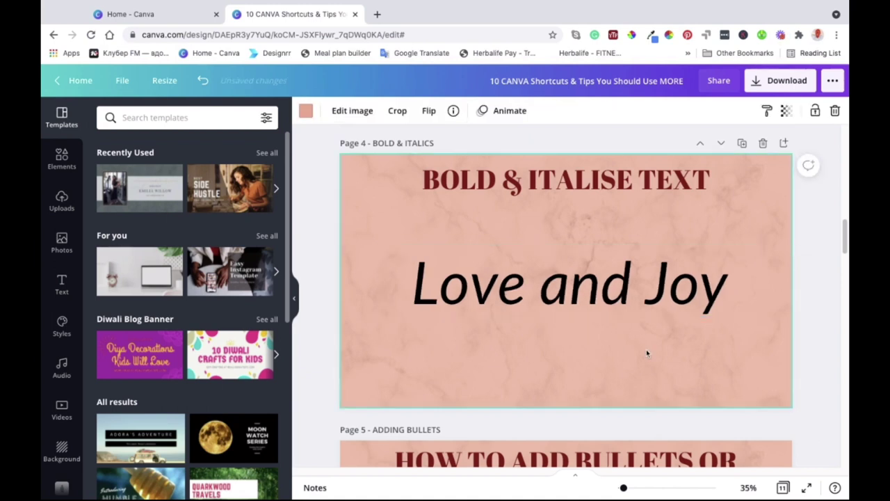
Step: Insert the missing space in the page 5 heading so its last words read "YOUR TEXT"
scroll(647, 348, "down", 5)
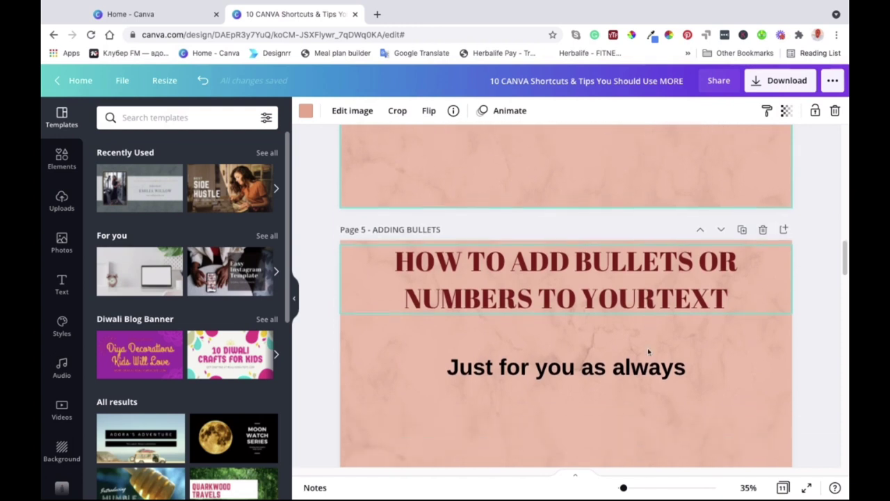
scroll(566, 304, "down", 1)
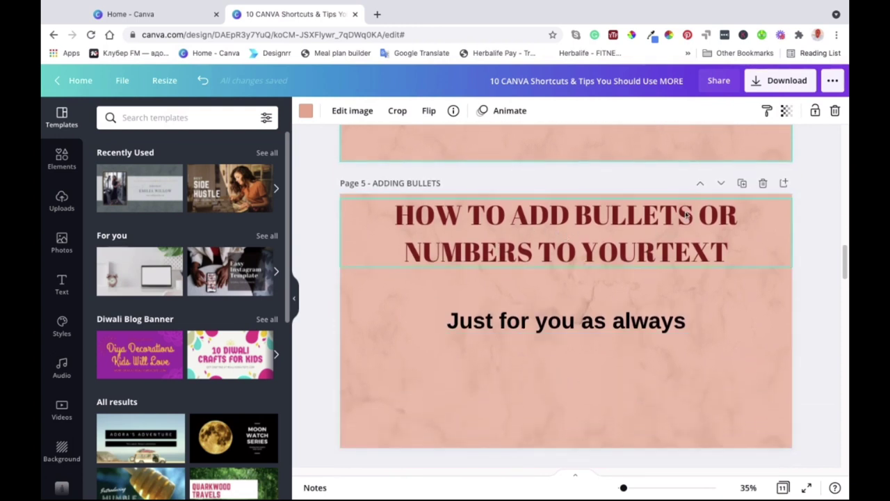
left_click(663, 257)
left_click(660, 258)
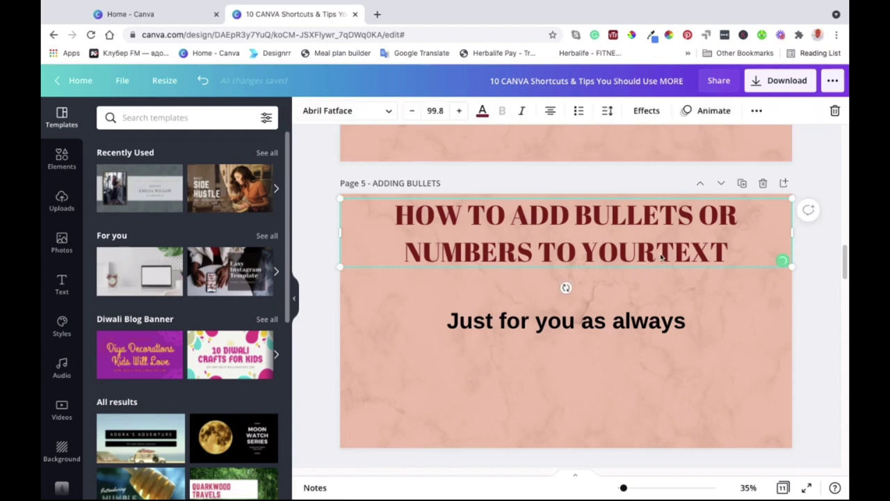
left_click(721, 312)
scroll(618, 328, "down", 1)
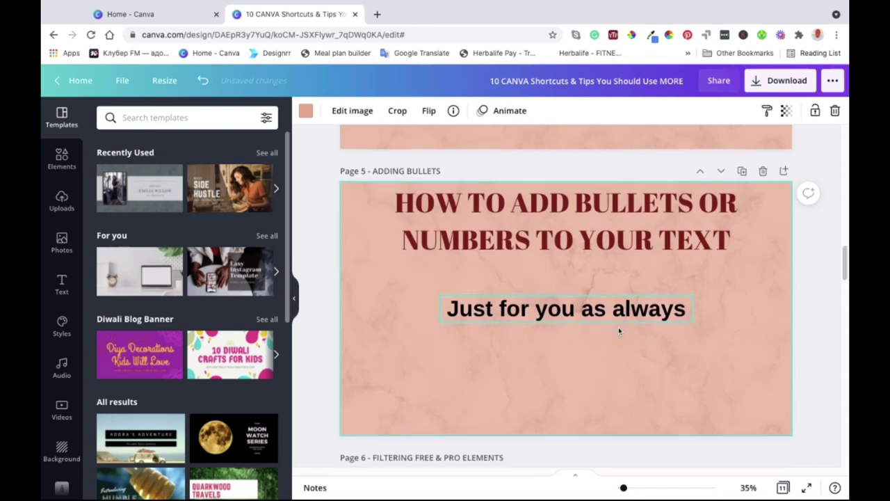
Step: Turn "Just for you as always" into a bulleted list and widen its text box to fit on one line
scroll(618, 331, "down", 1)
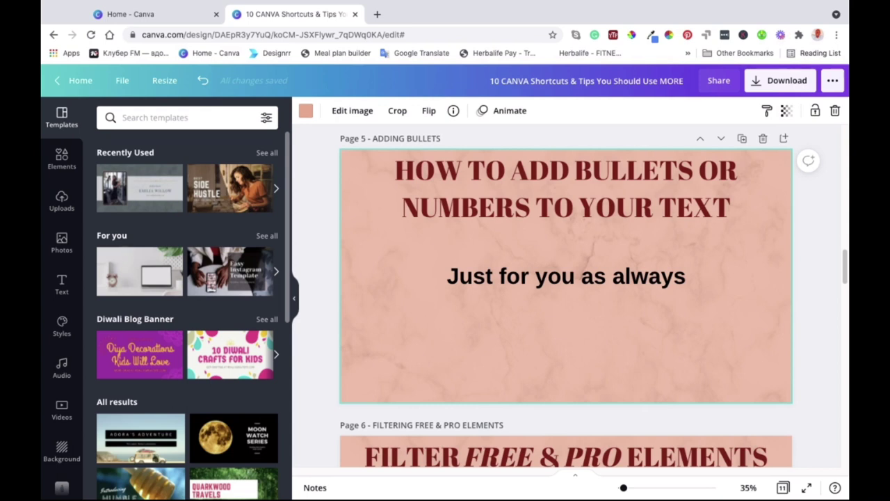
left_click(567, 278)
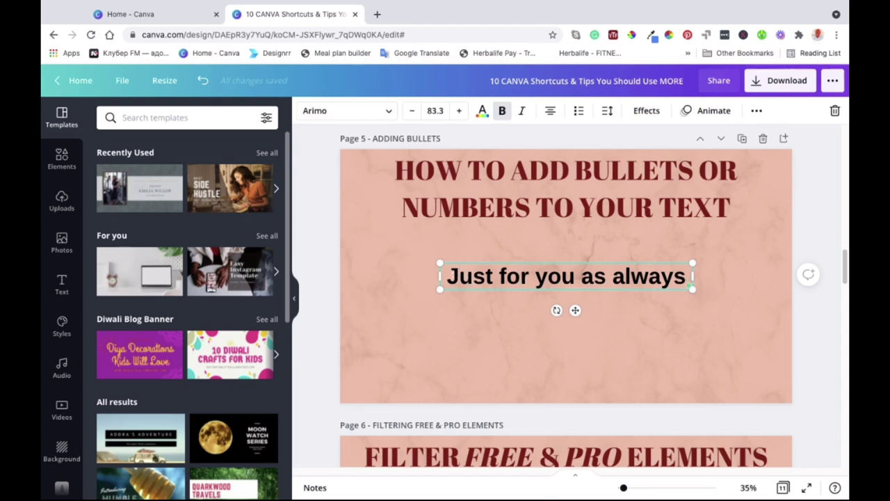
key("ctrl+a")
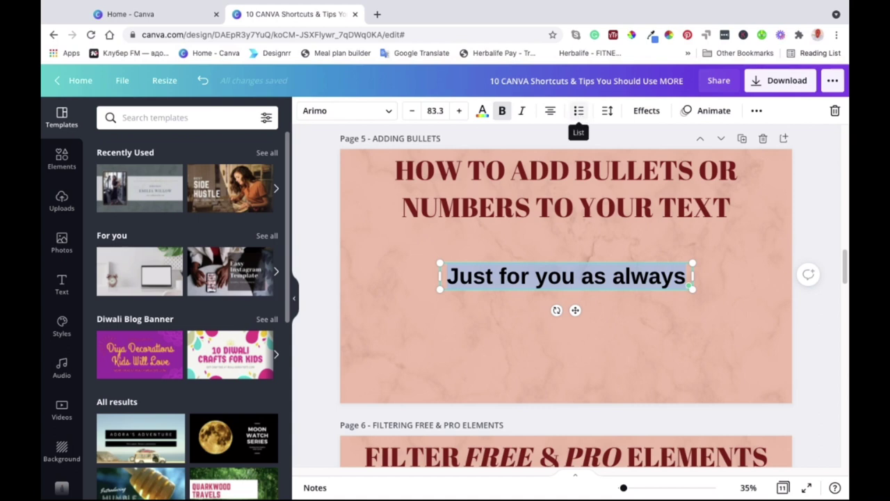
left_click(578, 111)
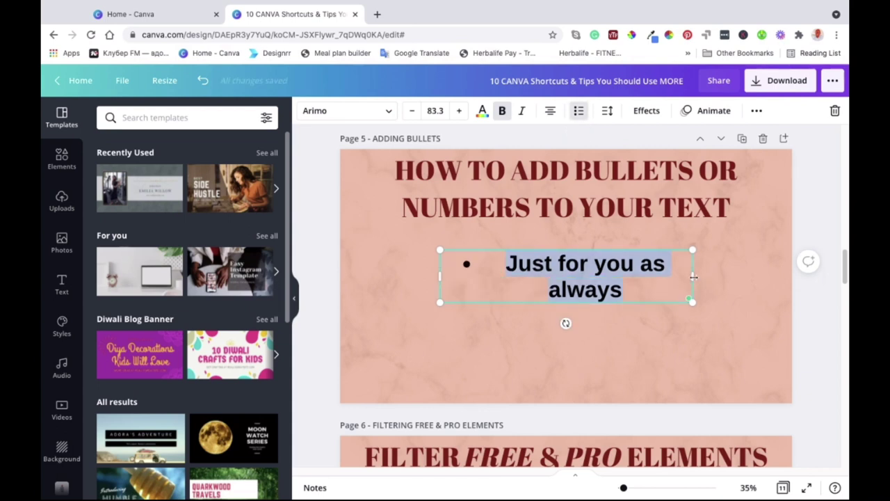
left_click_drag(693, 276, 714, 278)
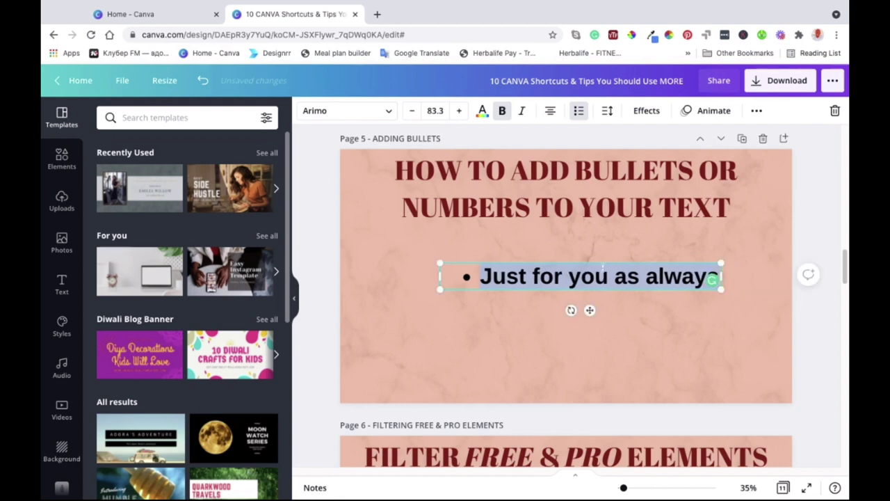
Step: Switch the "Just for you as always" bullet to a numbered list and start an empty second item after it
left_click(576, 110)
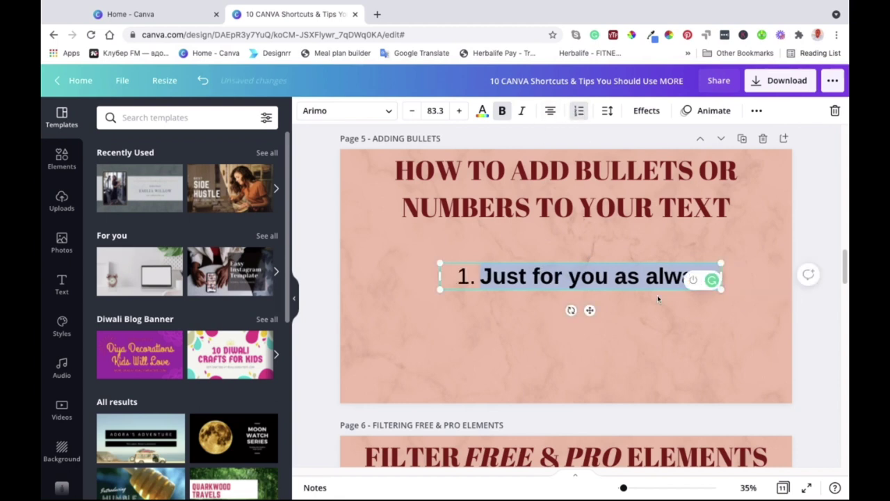
left_click(595, 276)
key("Right")
key("Right")
key("Right")
key("Right")
key("Right")
left_click(638, 325)
left_click(716, 277)
key("Return")
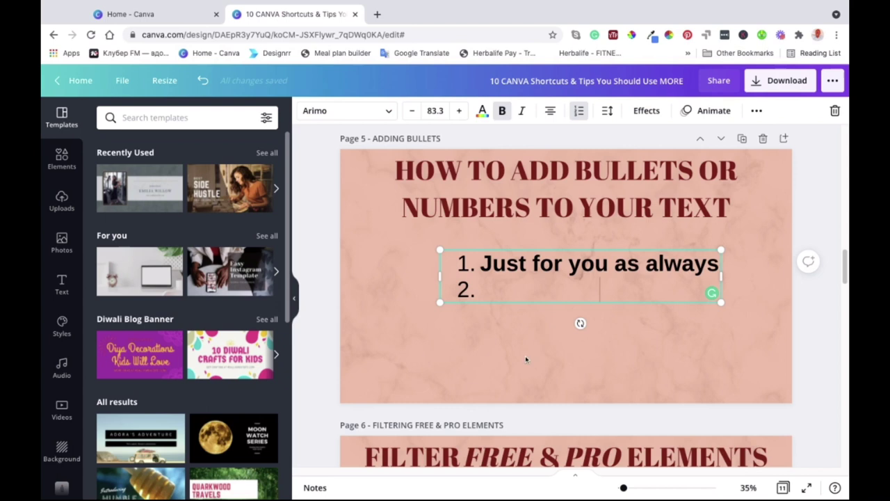
scroll(488, 328, "down", 1)
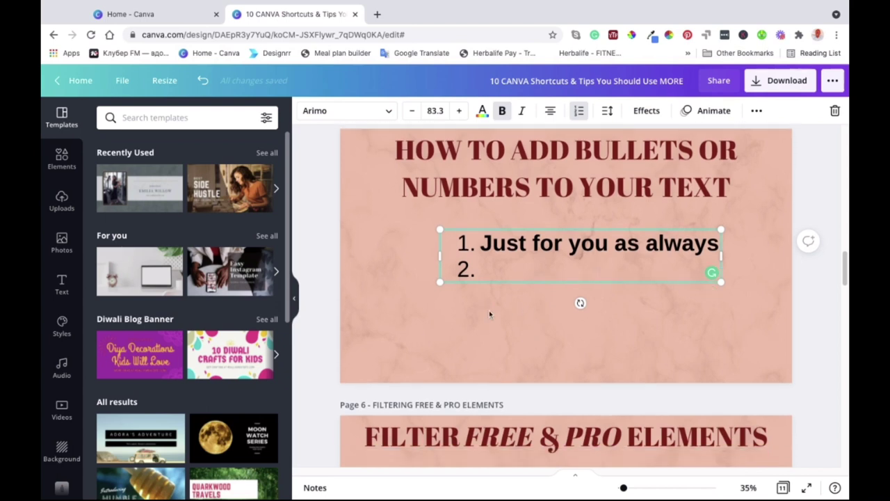
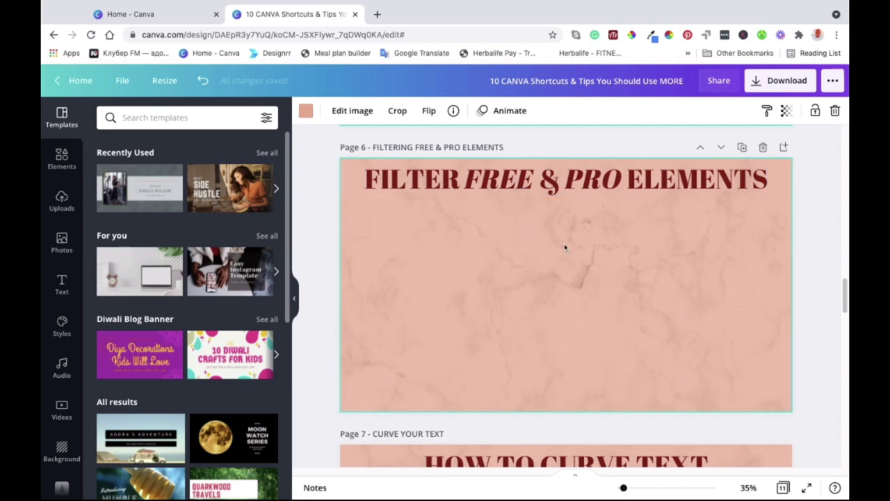
double_click(473, 259)
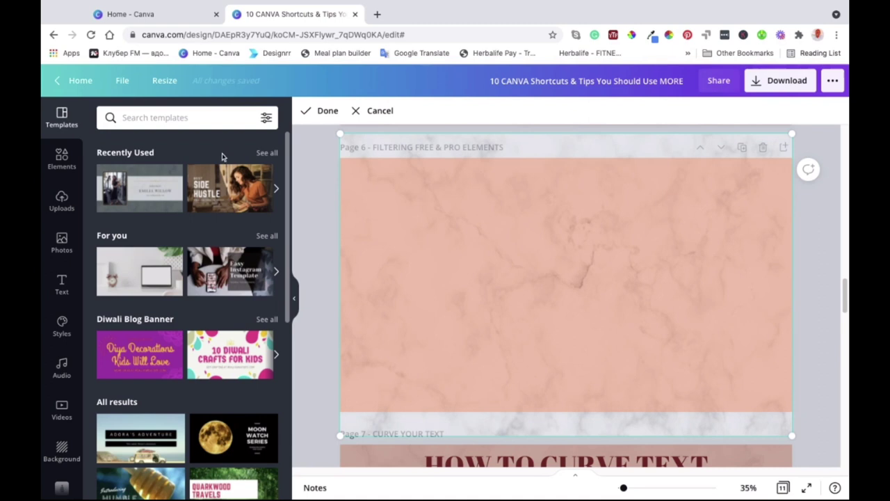
left_click(826, 352)
left_click(590, 331)
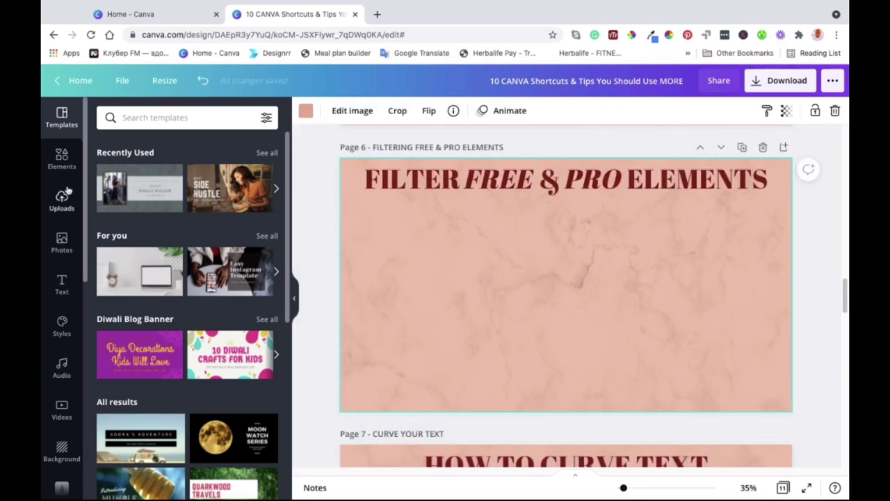
Step: Search the elements library for "stars"
left_click(62, 159)
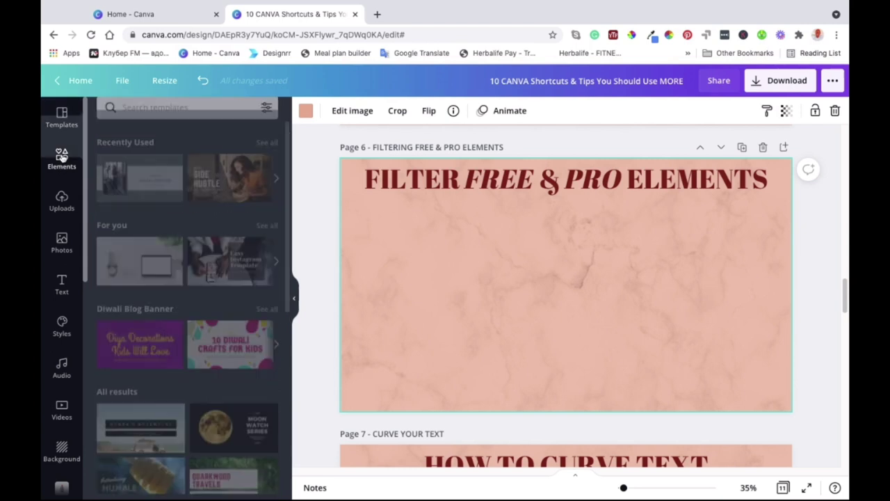
left_click(154, 117)
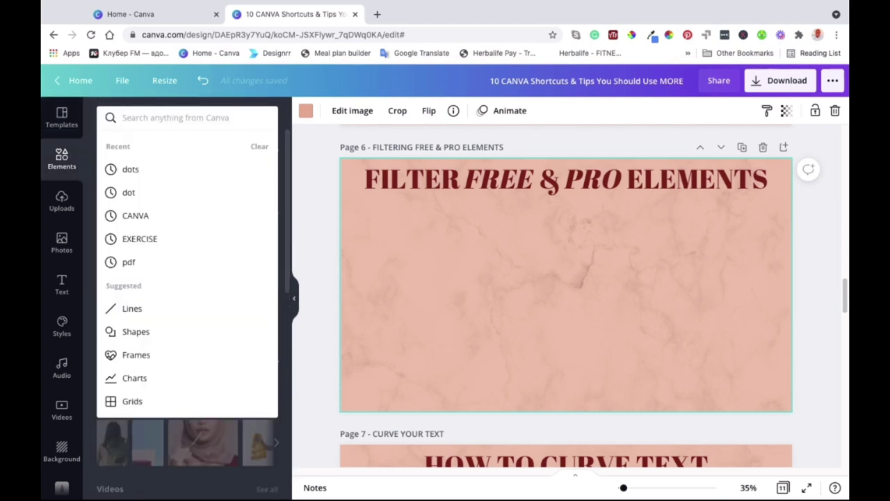
type("star")
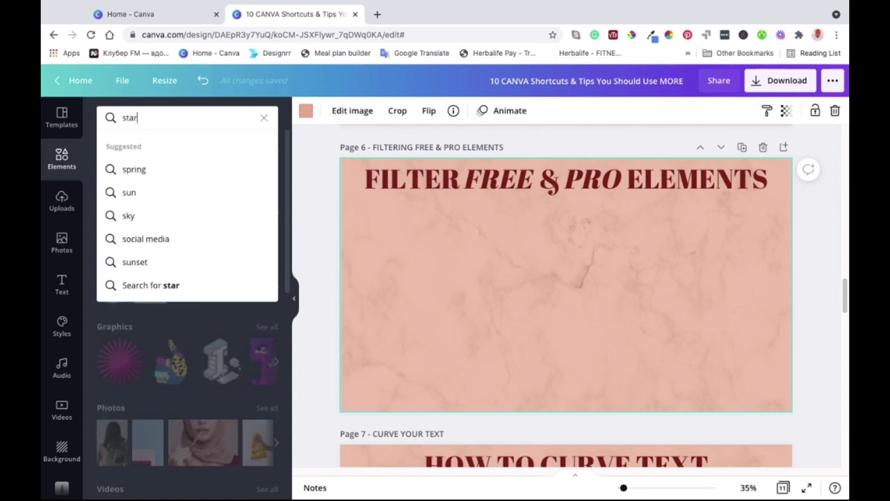
type("tss")
key("Return")
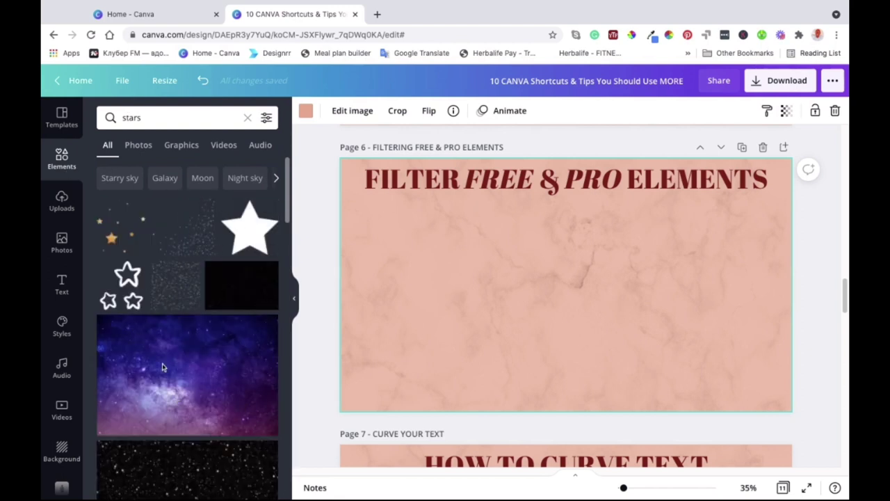
Step: Look through the stars results and filter them by price to show only Free elements
scroll(161, 367, "down", 3)
scroll(162, 363, "up", 5)
scroll(235, 277, "down", 4)
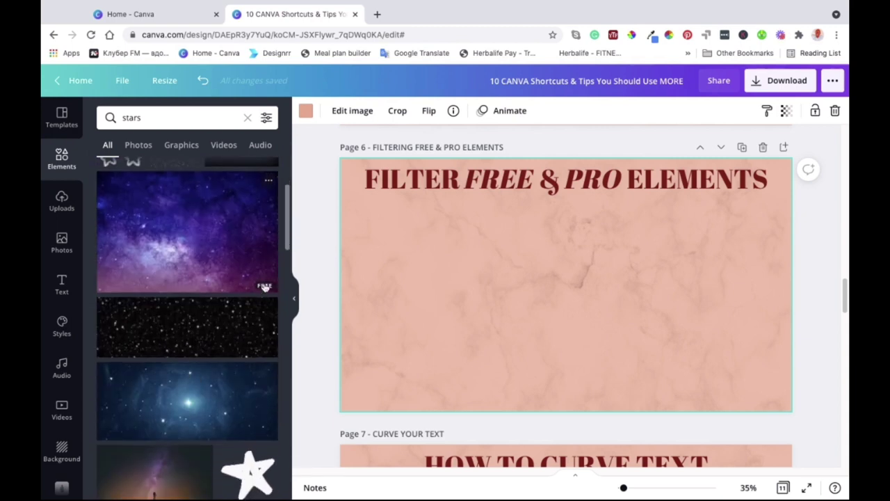
scroll(264, 287, "down", 2)
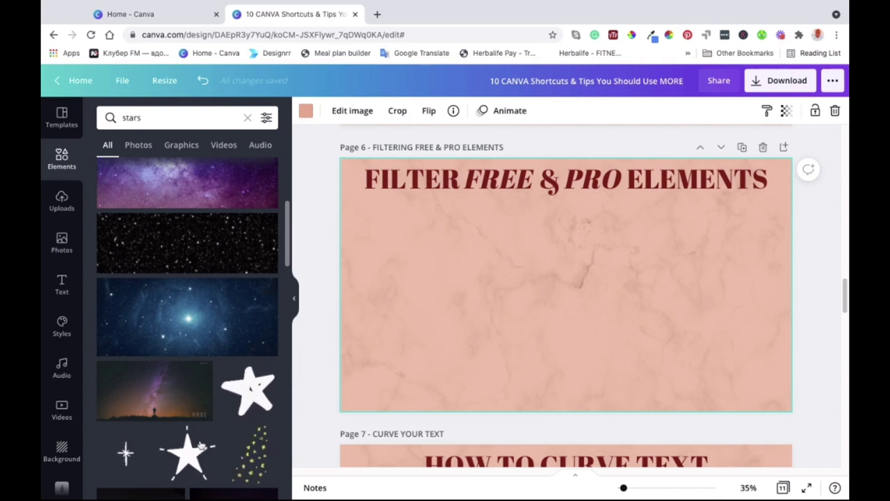
scroll(247, 258, "up", 1)
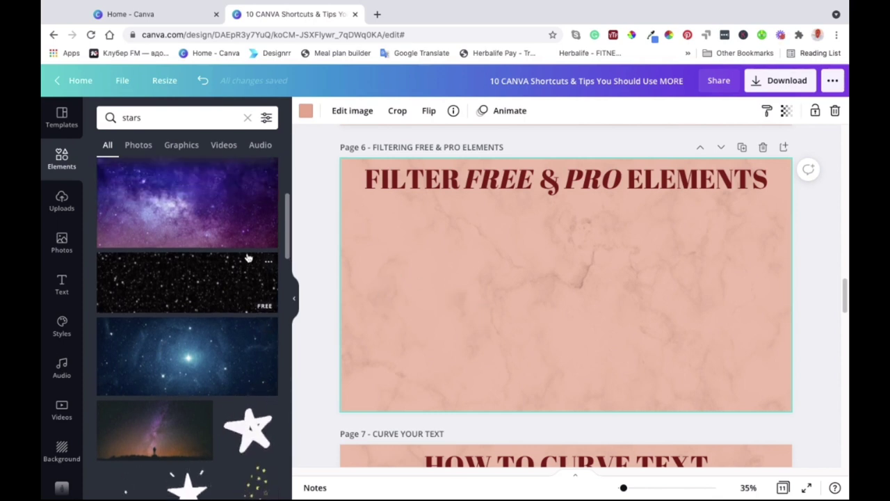
scroll(247, 258, "up", 3)
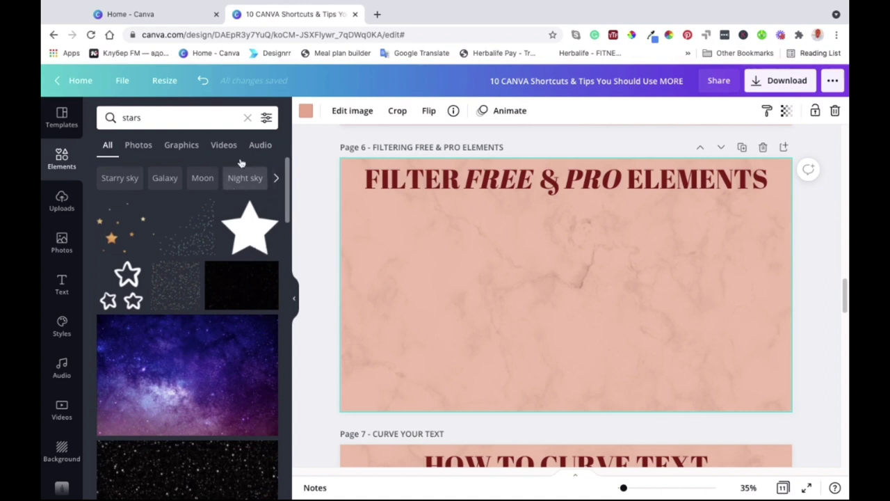
left_click(266, 119)
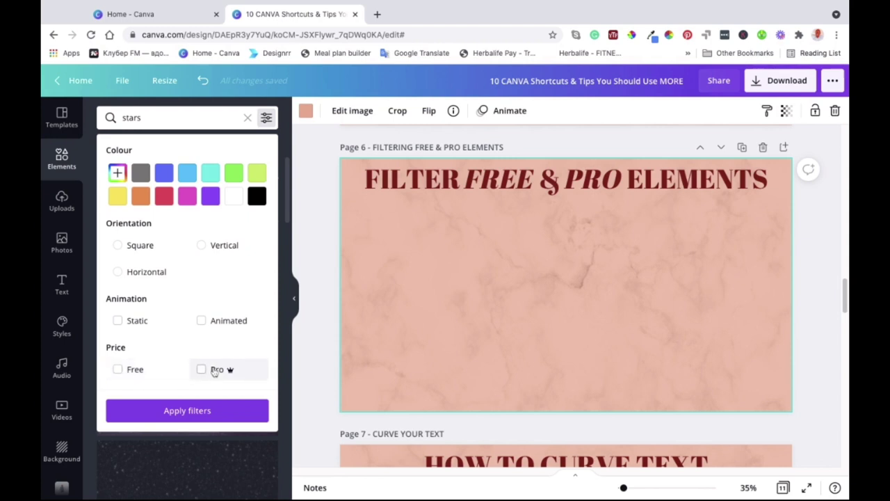
left_click(118, 369)
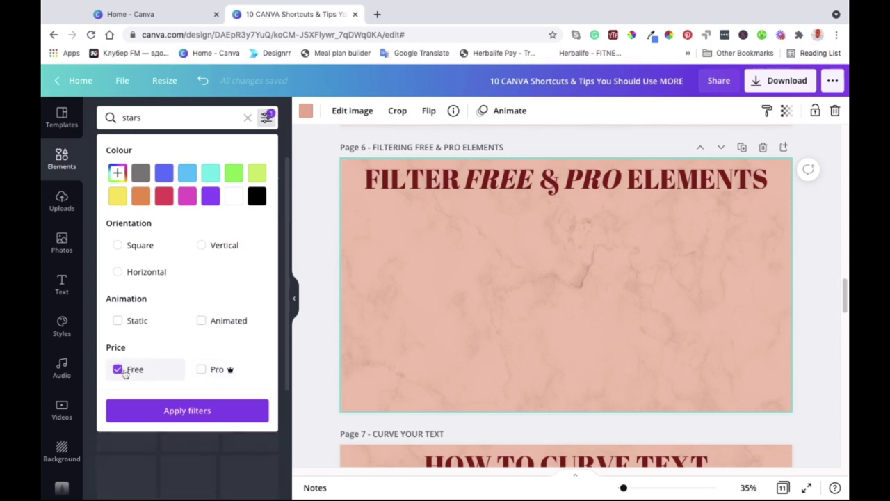
left_click(176, 410)
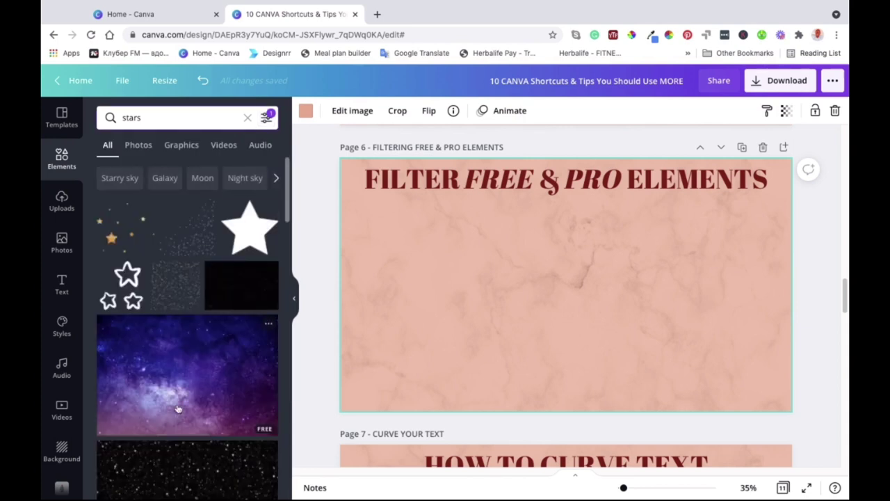
Step: Add the animated four-pointed sparkle star from the free results to page 6, shrink it to about half size and centre it below the heading
scroll(179, 327, "down", 10)
scroll(178, 409, "down", 3)
scroll(178, 409, "up", 5)
scroll(187, 327, "up", 2)
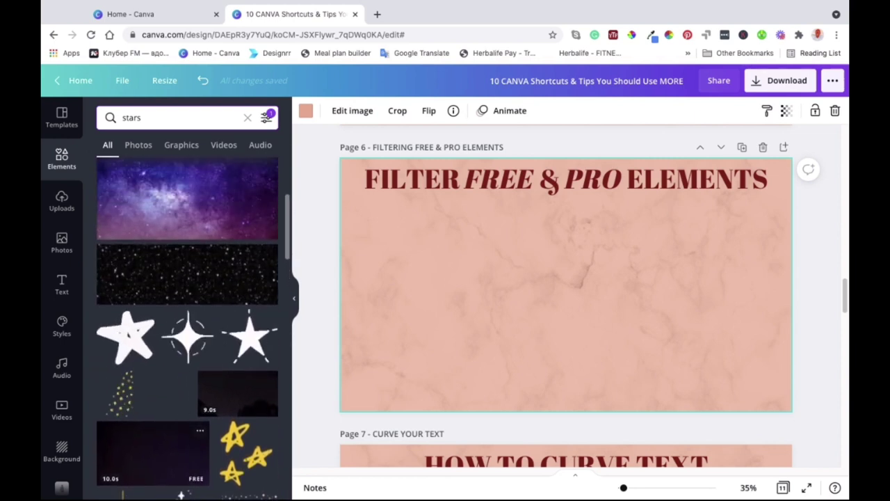
left_click(188, 335)
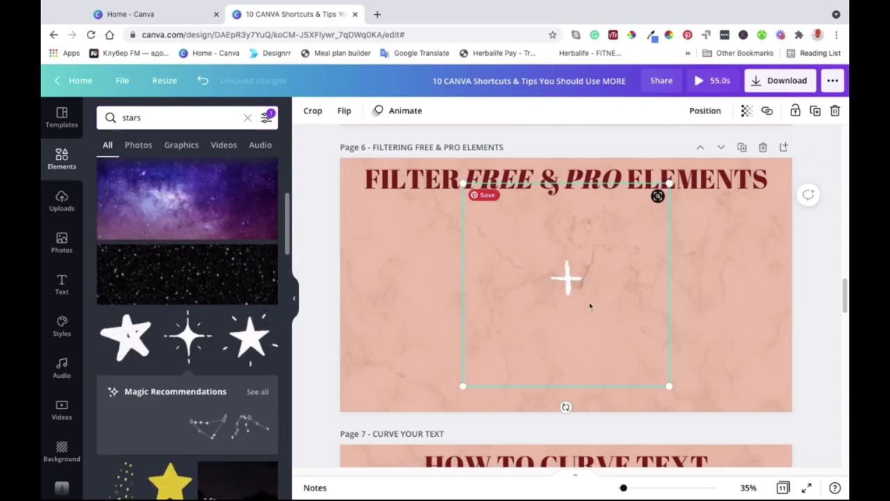
left_click_drag(670, 390, 600, 330)
left_click_drag(542, 255, 566, 302)
left_click(675, 360)
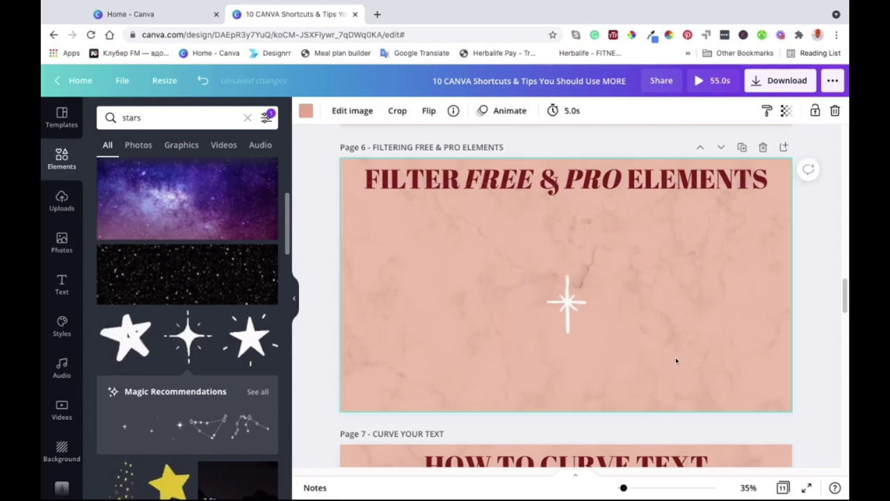
Step: Apply the Curve shape effect to the website address on page 7 and move the arched text up to the centre of the page
scroll(675, 360, "down", 4)
scroll(667, 377, "up", 4)
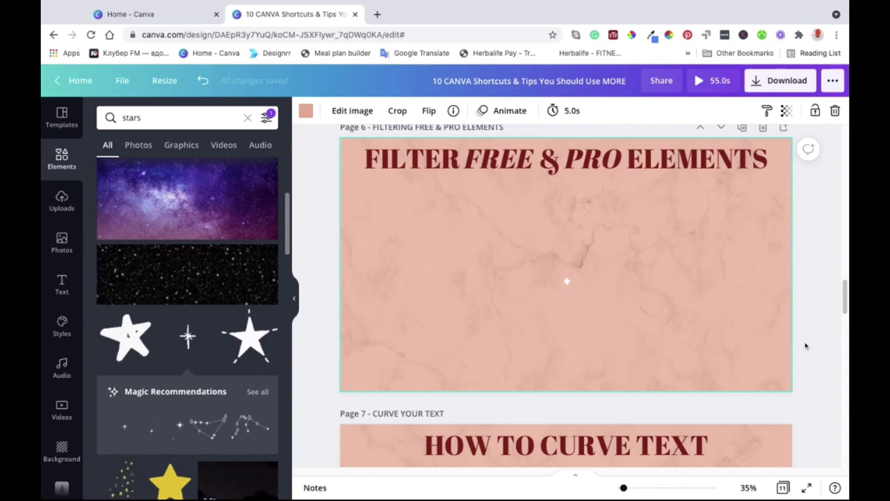
scroll(798, 329, "up", 1)
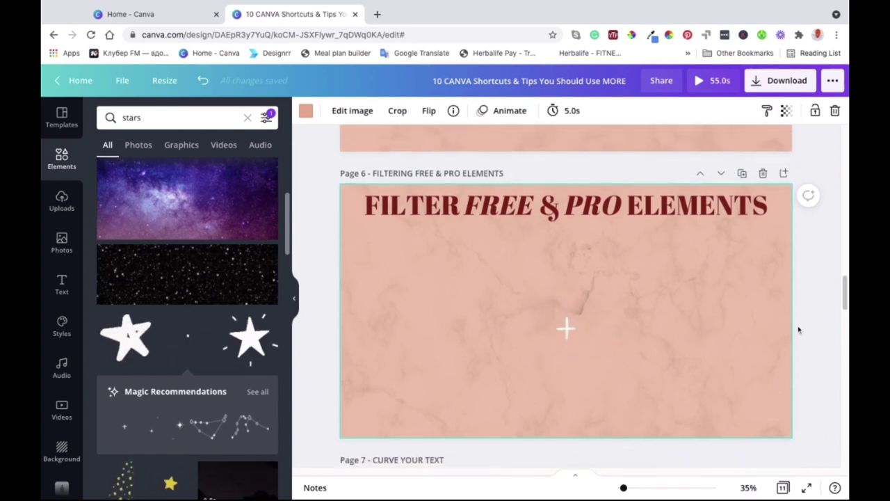
scroll(798, 330, "down", 2)
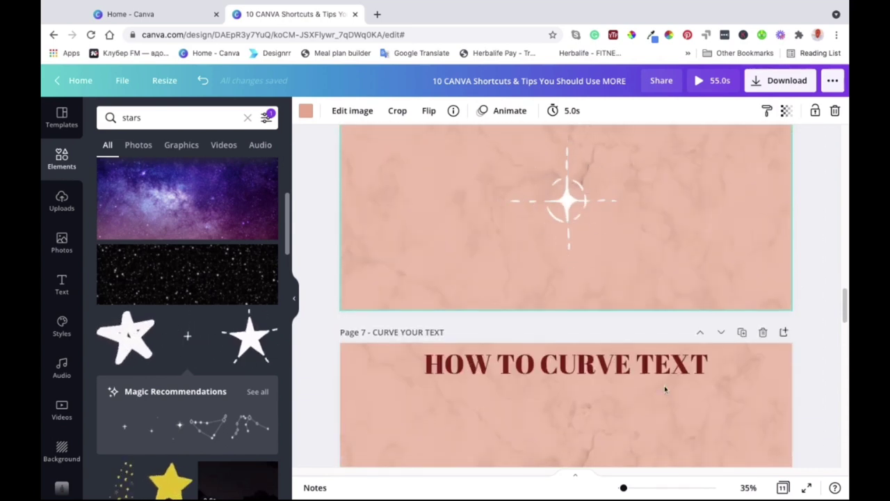
scroll(655, 386, "down", 3)
scroll(654, 386, "up", 1)
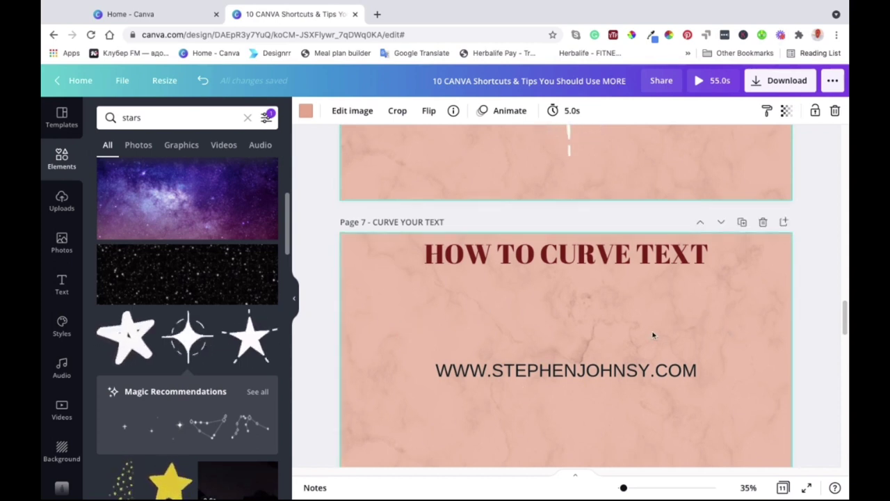
scroll(720, 289, "down", 1)
scroll(619, 386, "down", 3)
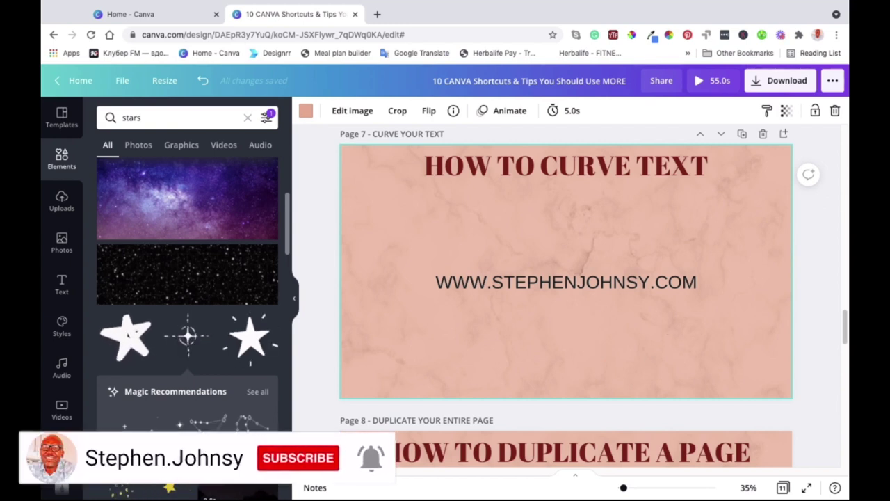
left_click(694, 290)
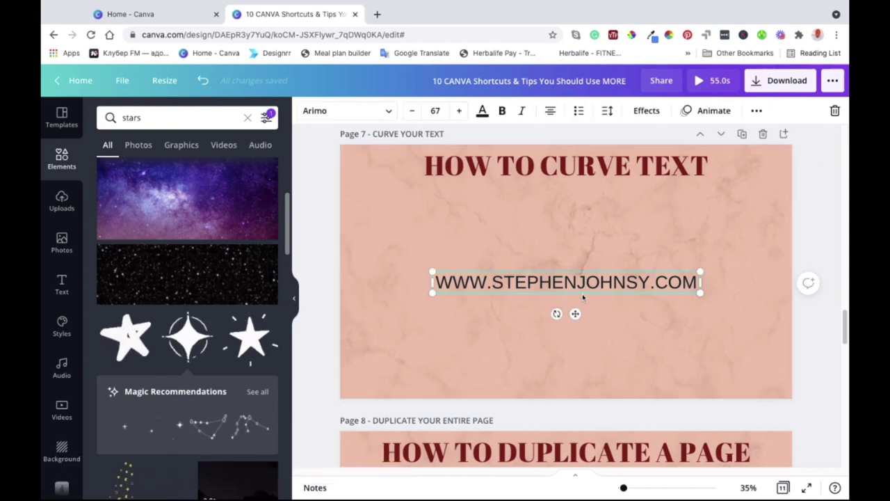
left_click(624, 363)
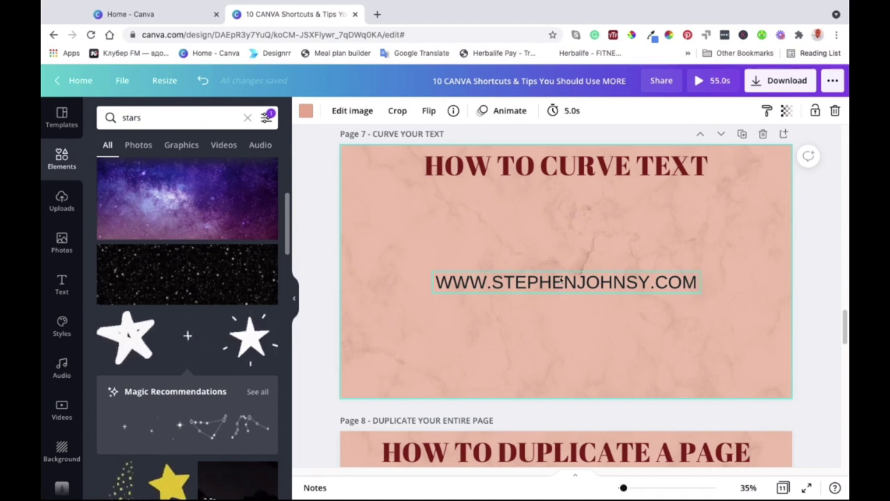
left_click(545, 285)
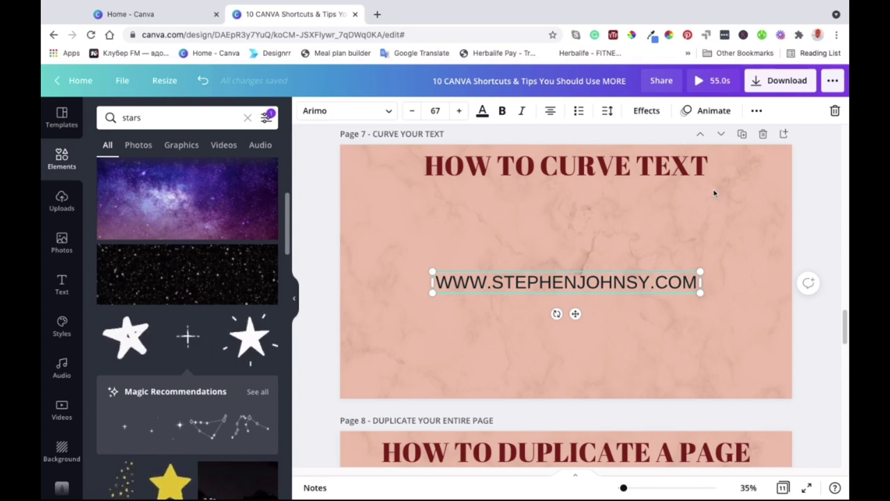
left_click(646, 111)
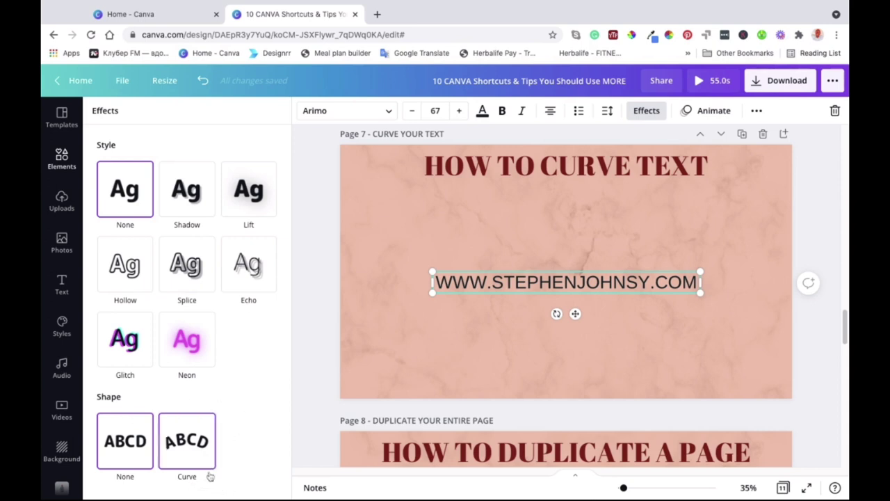
left_click(197, 436)
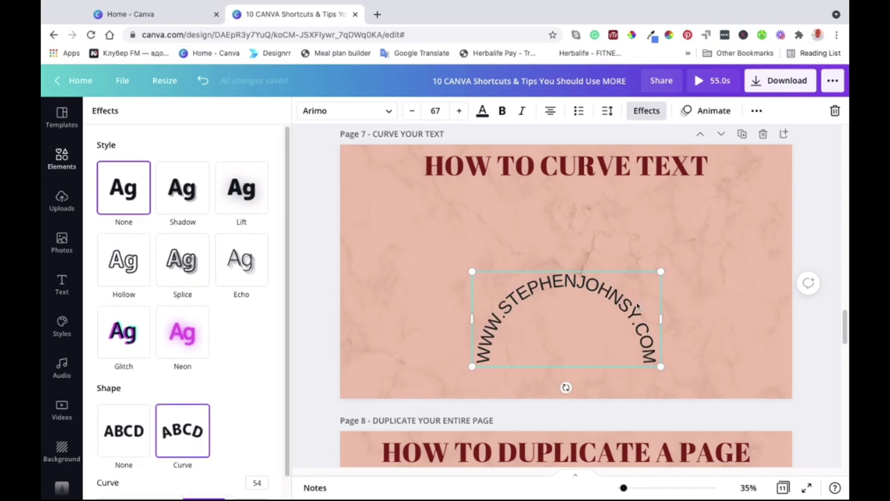
left_click_drag(558, 325, 558, 279)
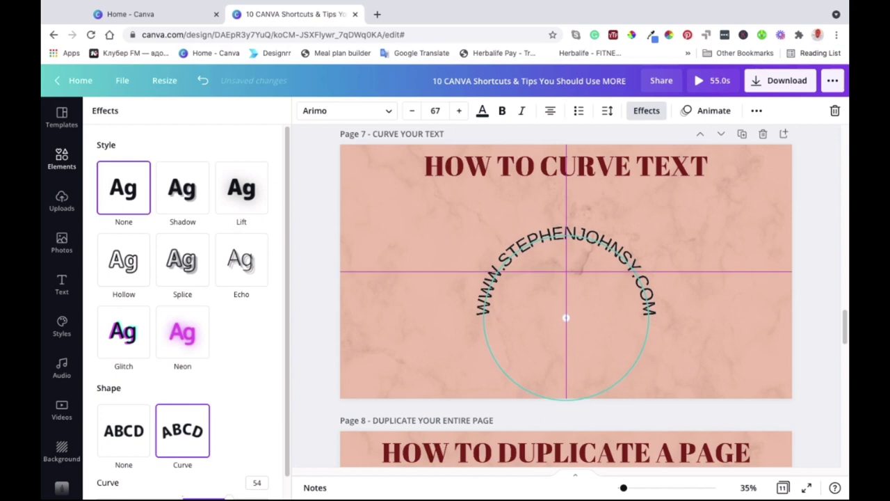
left_click_drag(566, 317, 566, 317)
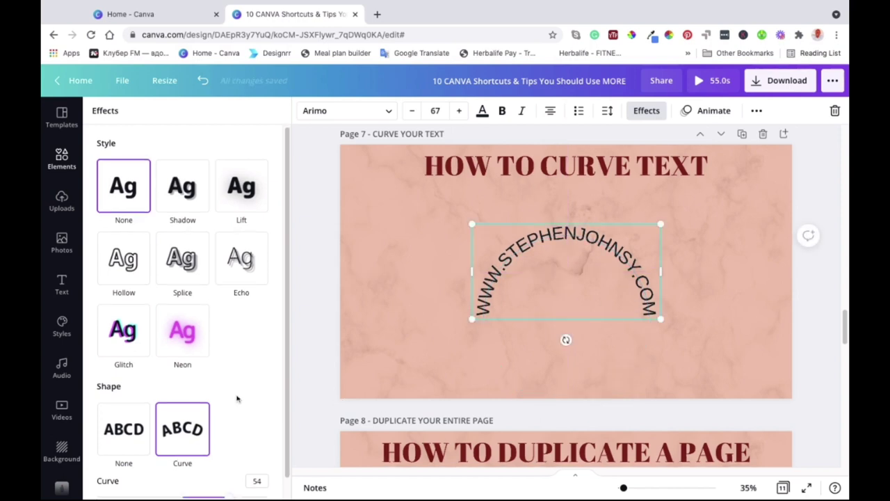
Step: Reverse the website address's curve into a shallow arc that sags in the middle, and place it at the centre of page 7
scroll(237, 397, "down", 2)
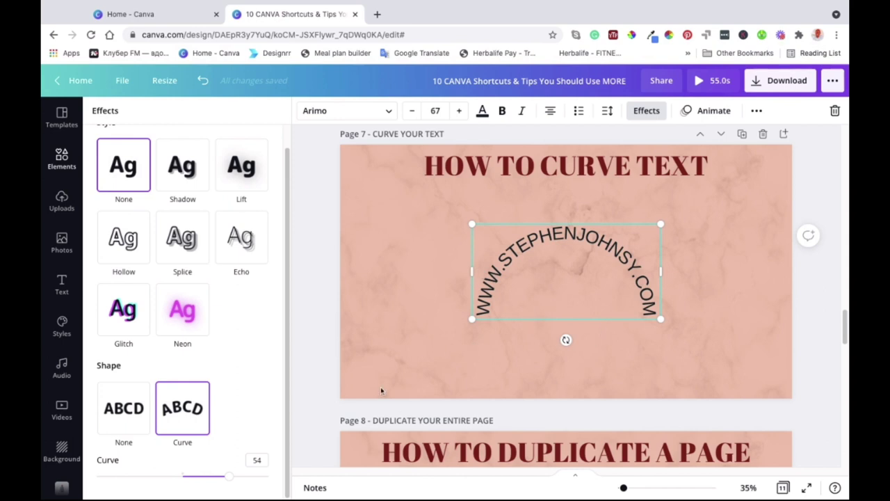
left_click_drag(230, 479, 148, 477)
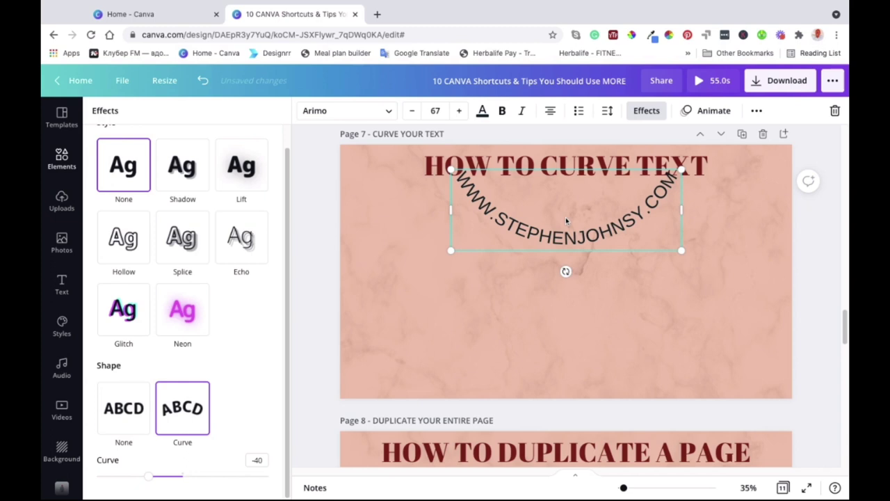
left_click_drag(583, 179, 566, 183)
left_click_drag(148, 479, 155, 477)
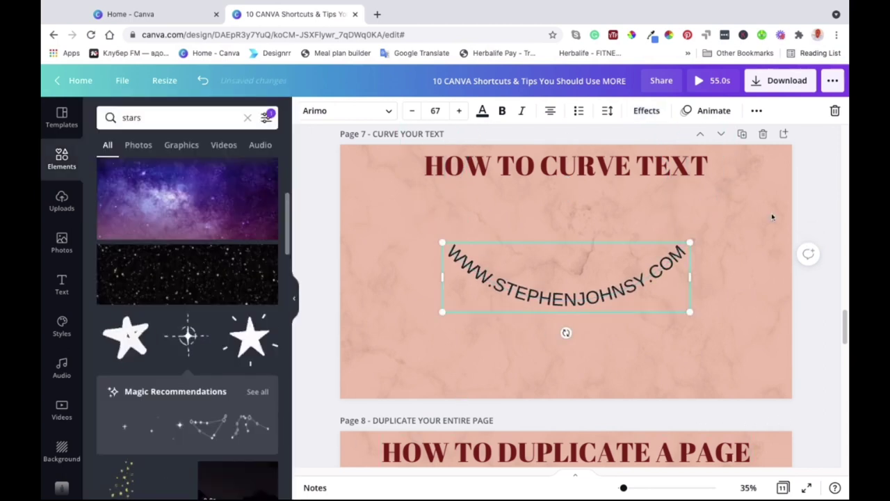
left_click(666, 352)
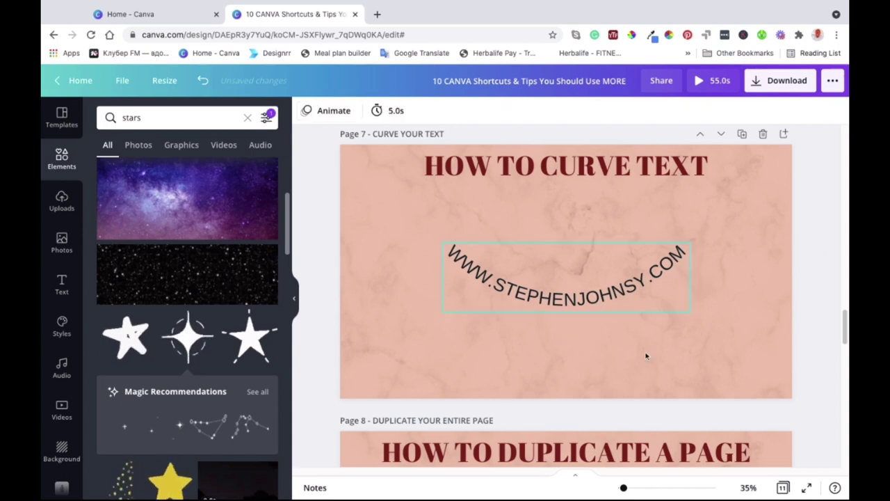
Step: Duplicate the entire page 8, "How to Duplicate a Page", and compare the copy with the original
scroll(721, 312, "down", 5)
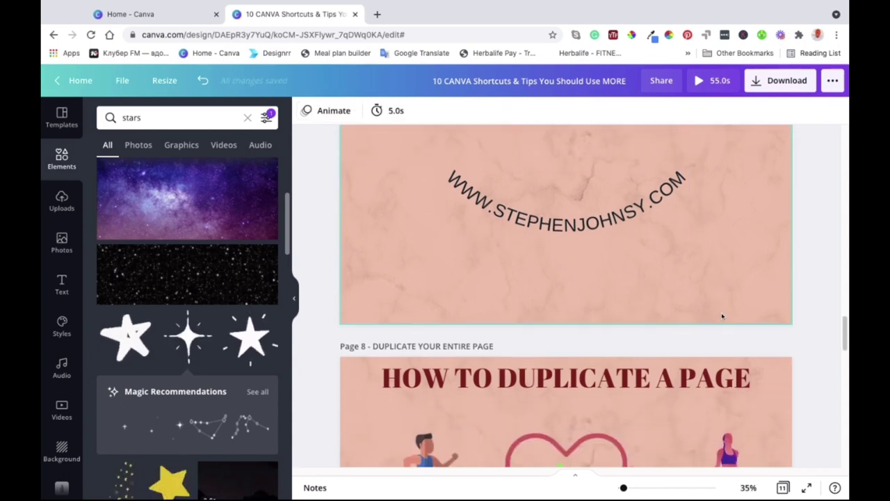
scroll(559, 242, "down", 4)
scroll(559, 243, "up", 1)
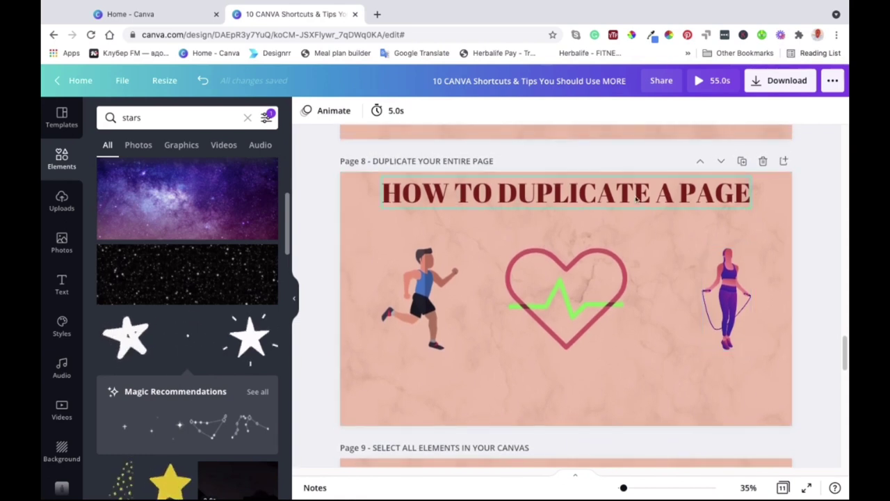
scroll(567, 316, "down", 3)
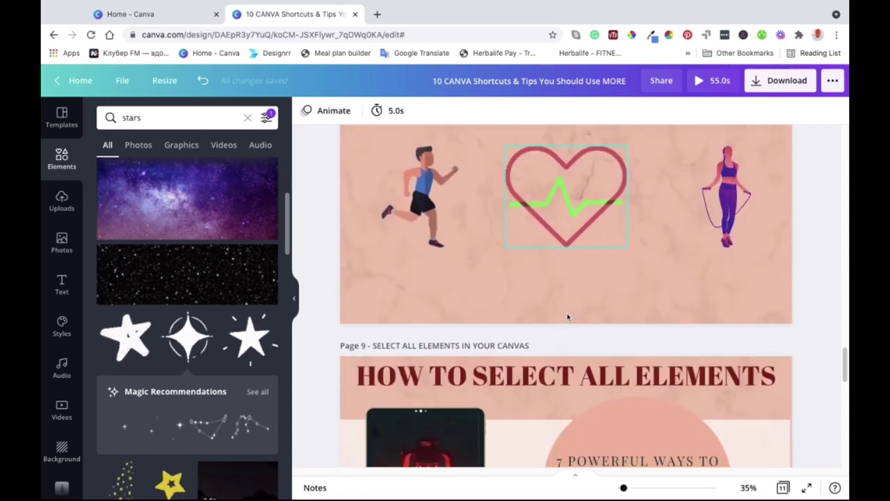
scroll(567, 313, "up", 2)
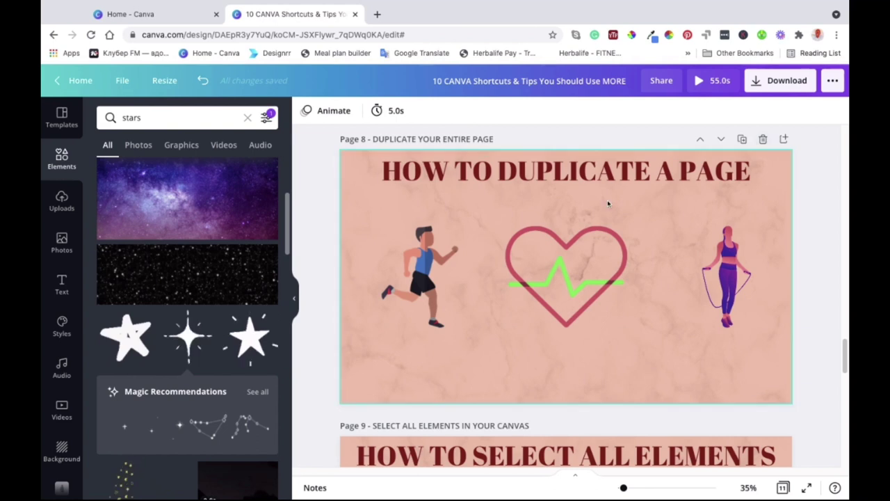
left_click(776, 198)
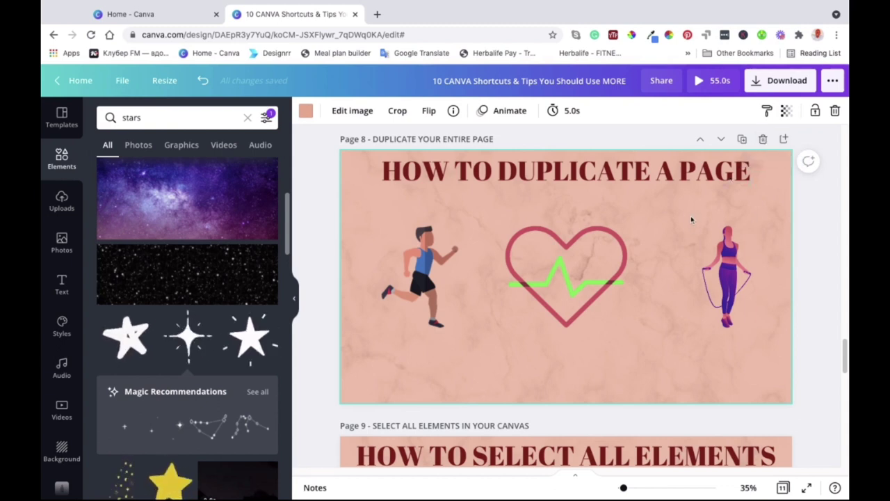
left_click(742, 140)
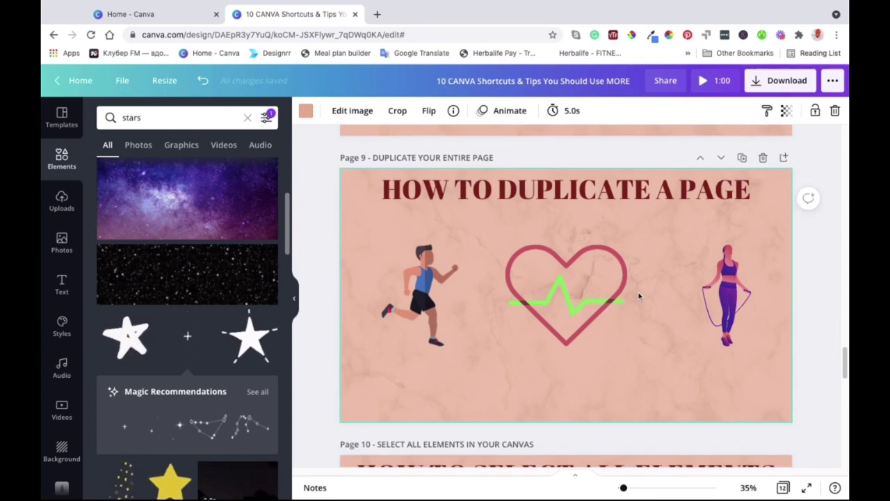
scroll(639, 296, "up", 5)
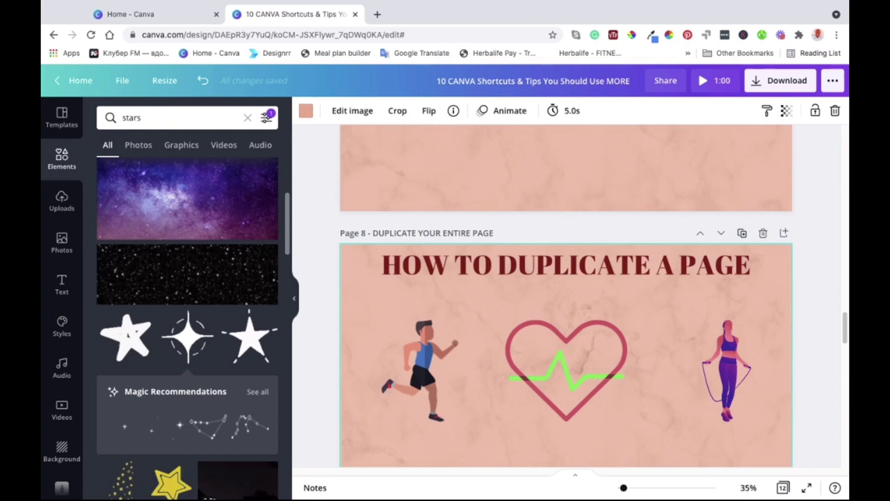
scroll(661, 330, "down", 1)
scroll(661, 331, "down", 5)
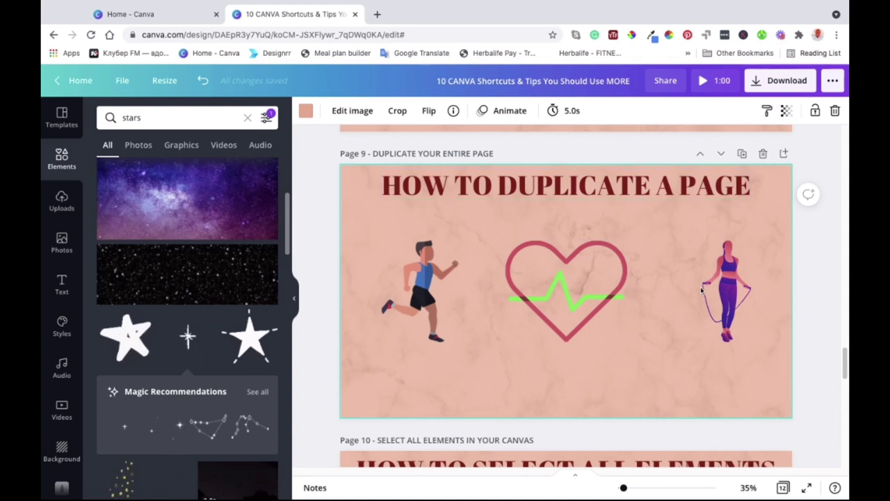
scroll(632, 229, "up", 1)
scroll(632, 229, "down", 3)
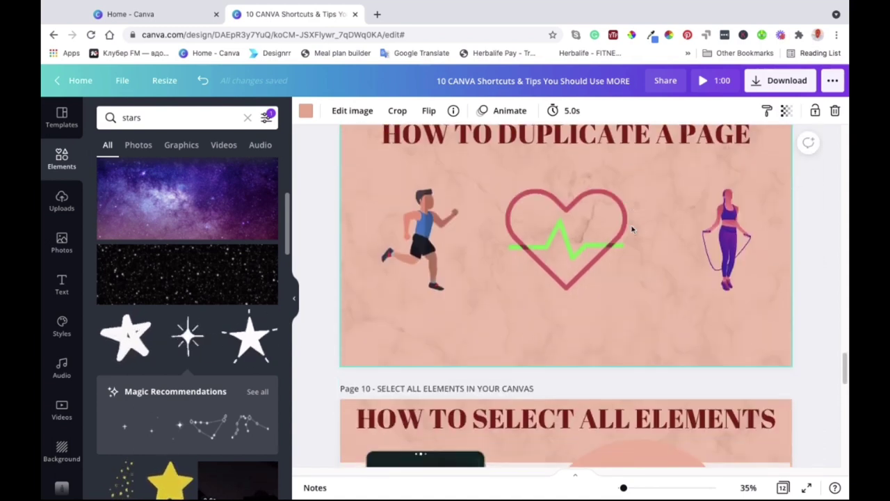
Step: Select all elements on page 10, "How to Select All Elements", and move them together onto blank page 11
scroll(566, 295, "down", 4)
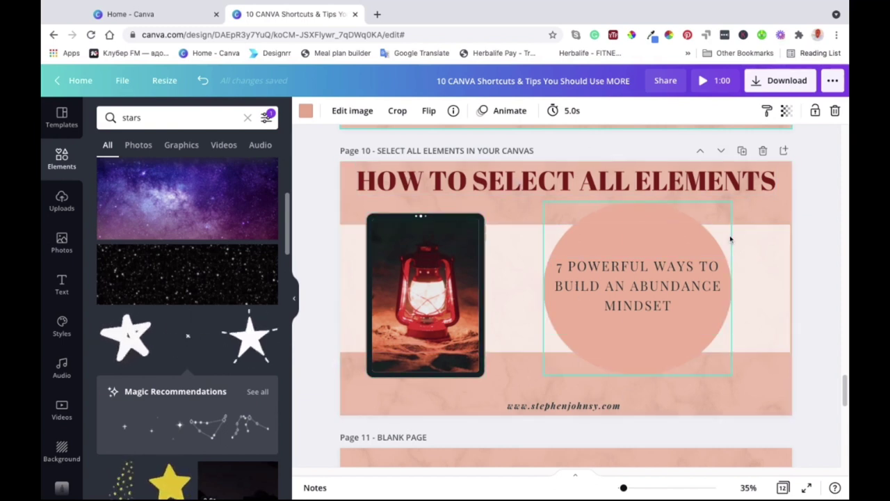
scroll(589, 280, "down", 2)
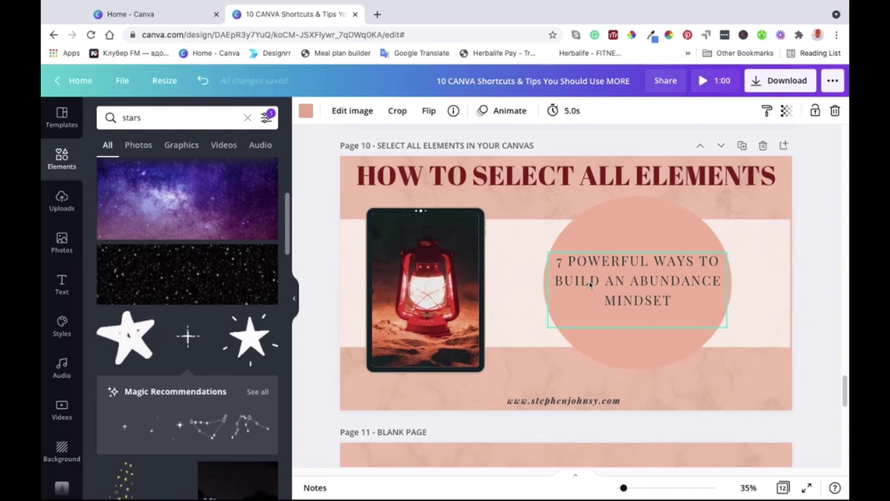
scroll(589, 281, "down", 8)
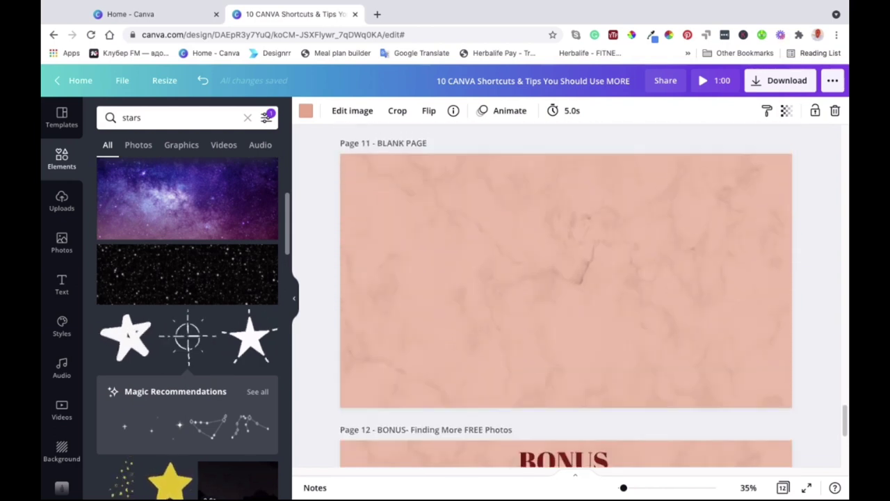
scroll(590, 254, "up", 10)
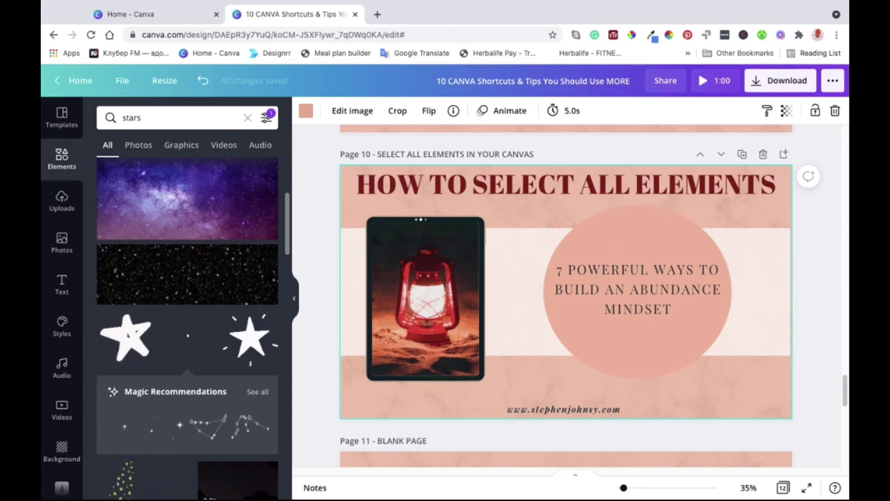
key("super+a")
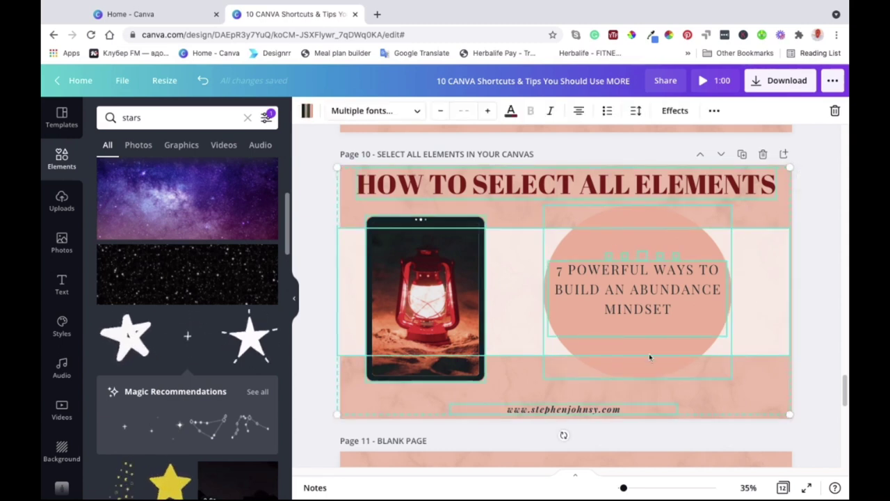
scroll(621, 283, "down", 3)
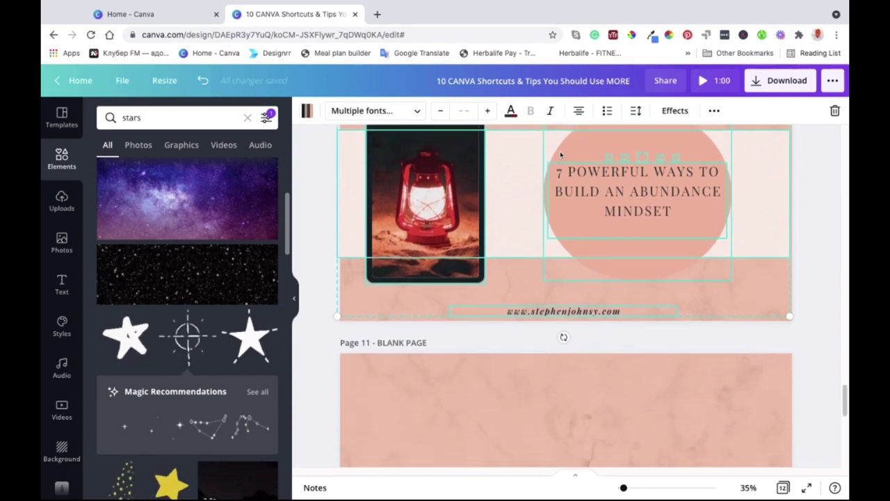
key("Delete")
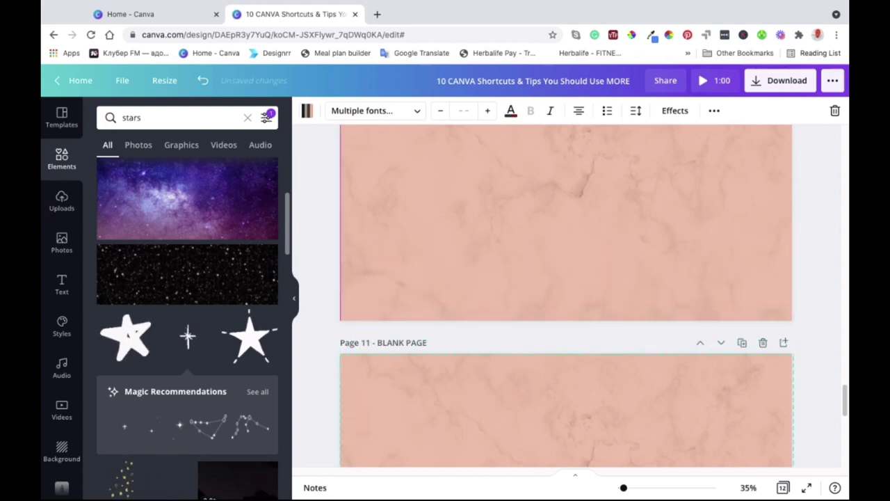
key("ctrl+v")
scroll(572, 296, "down", 4)
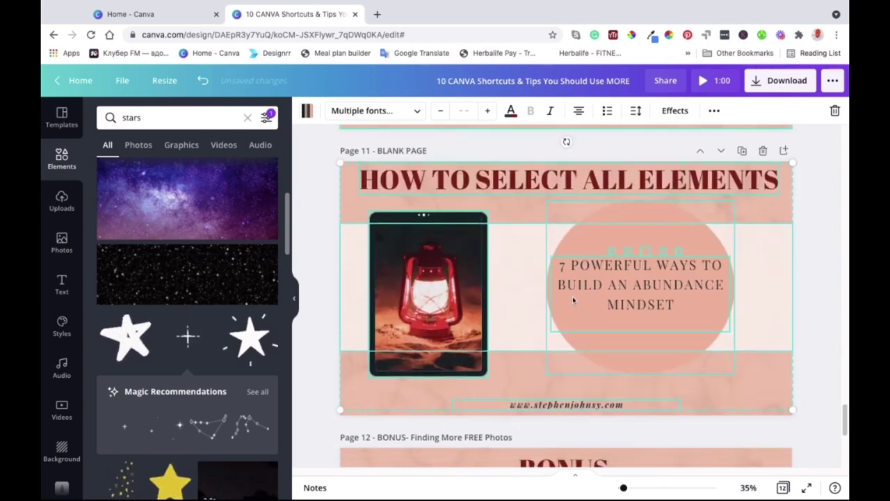
left_click(815, 250)
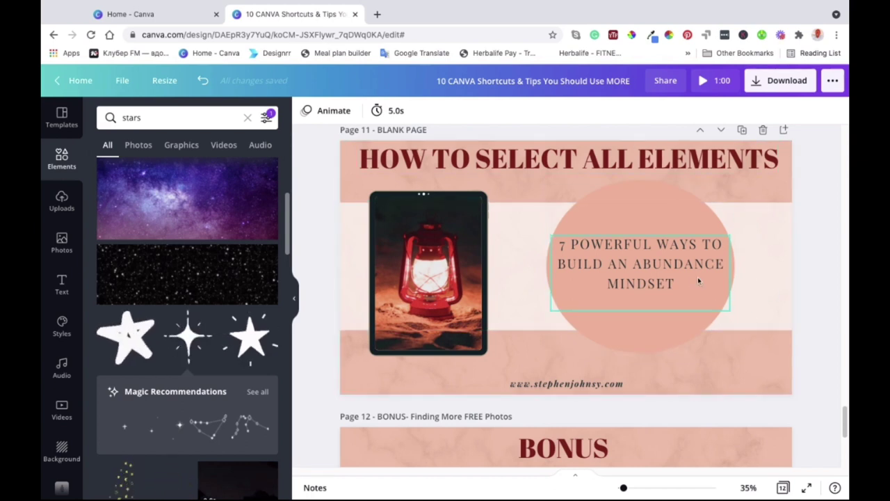
scroll(698, 277, "up", 3)
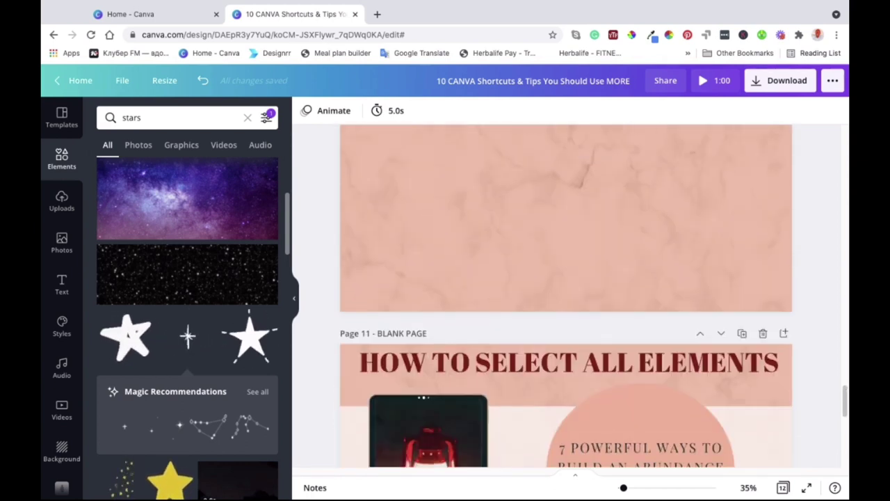
scroll(620, 249, "up", 1)
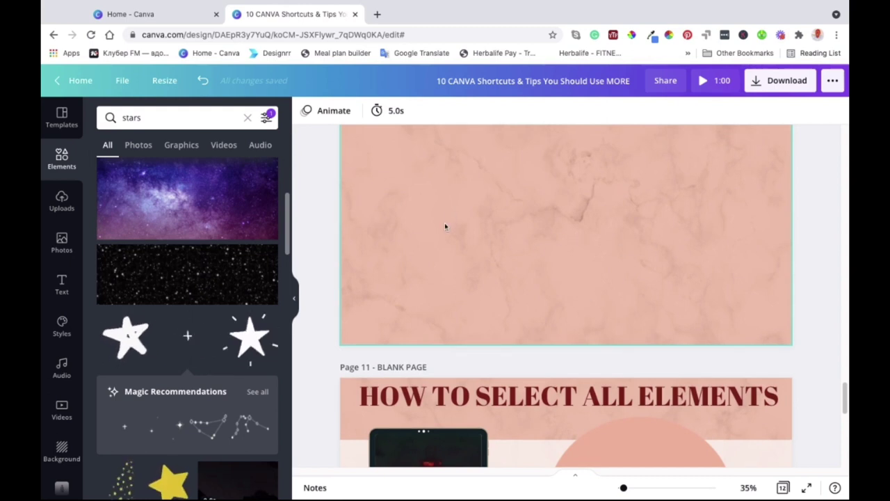
Step: Undo moving page 10's elements onto blank page 11
left_click(203, 80)
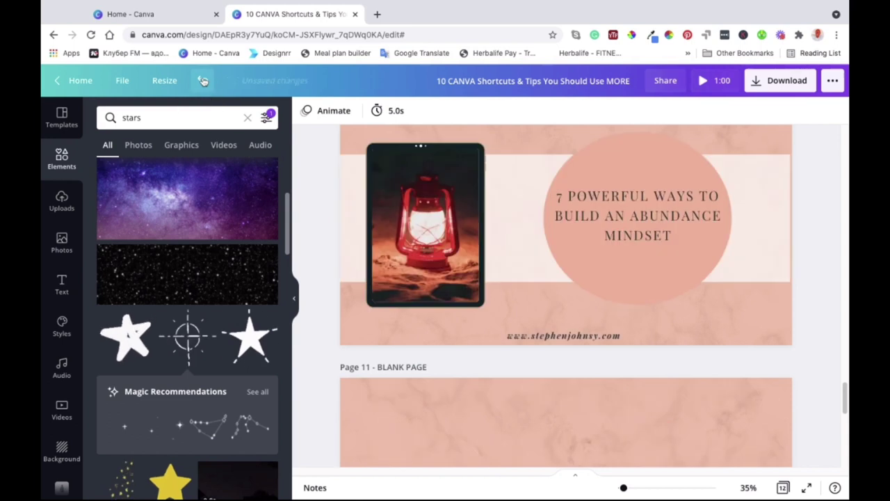
scroll(569, 221, "up", 3)
scroll(569, 224, "down", 5)
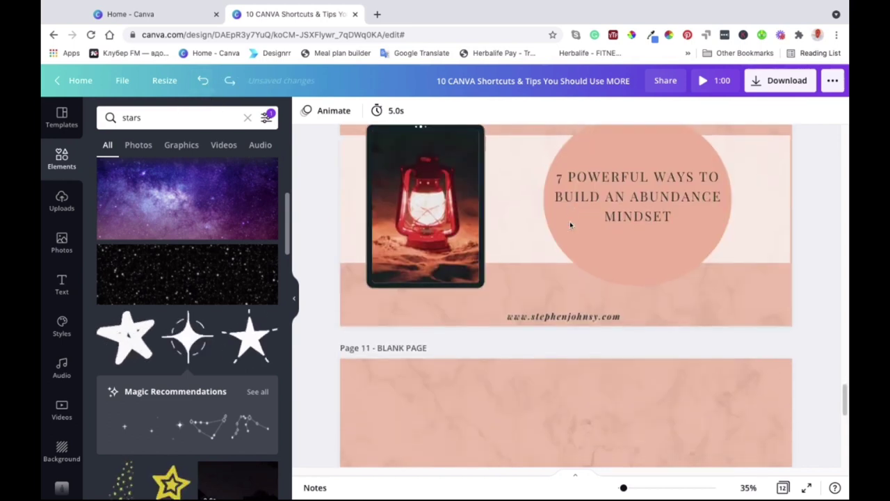
Step: Go to the BONUS page 12 on finding more free photos and show the full list of apps and integrations
scroll(566, 299, "down", 3)
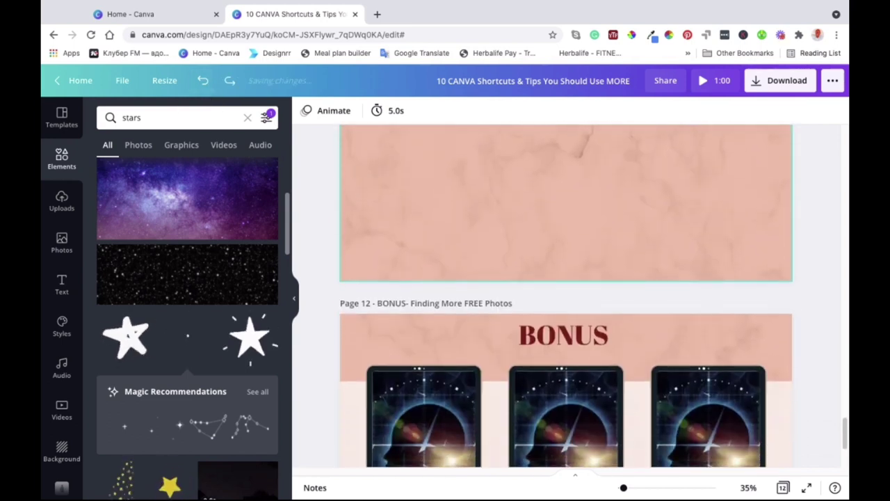
scroll(609, 274, "up", 1)
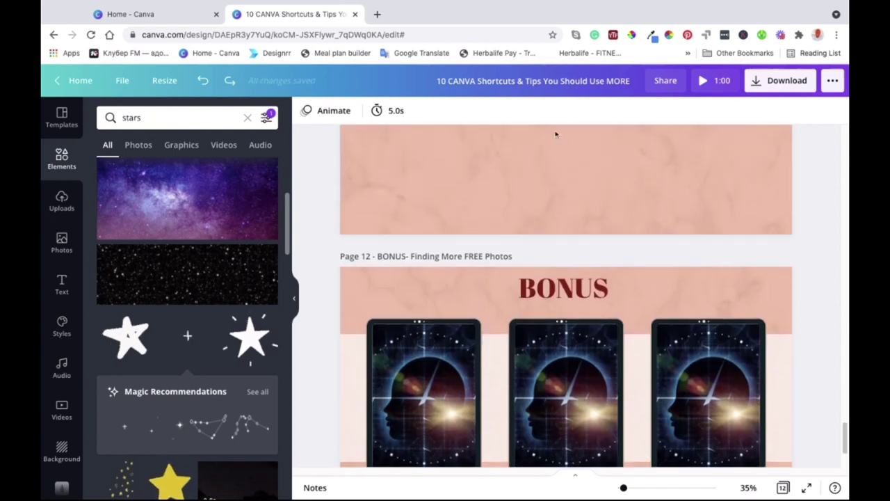
scroll(610, 275, "down", 2)
scroll(610, 278, "up", 1)
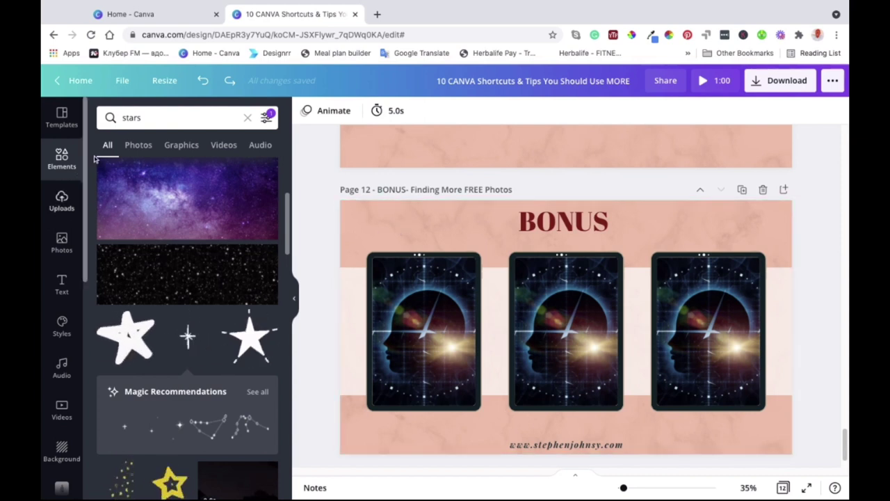
scroll(73, 363, "down", 5)
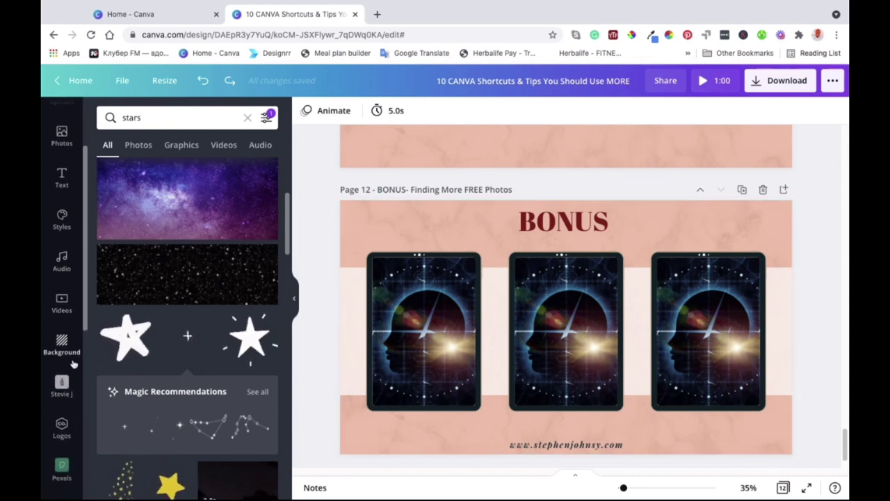
scroll(61, 299, "down", 3)
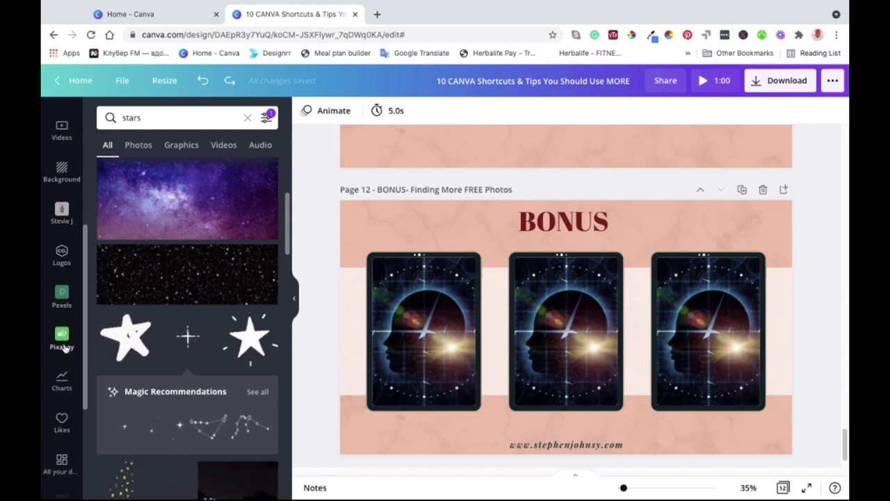
scroll(63, 347, "down", 4)
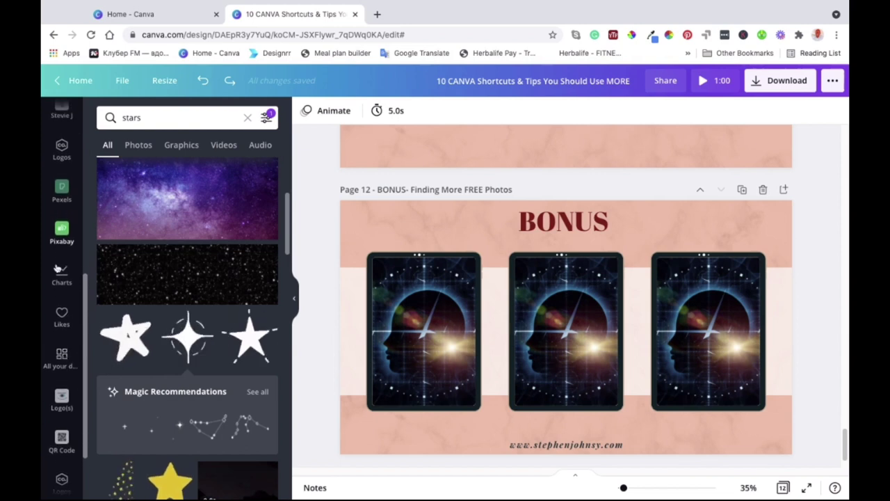
scroll(69, 417, "down", 2)
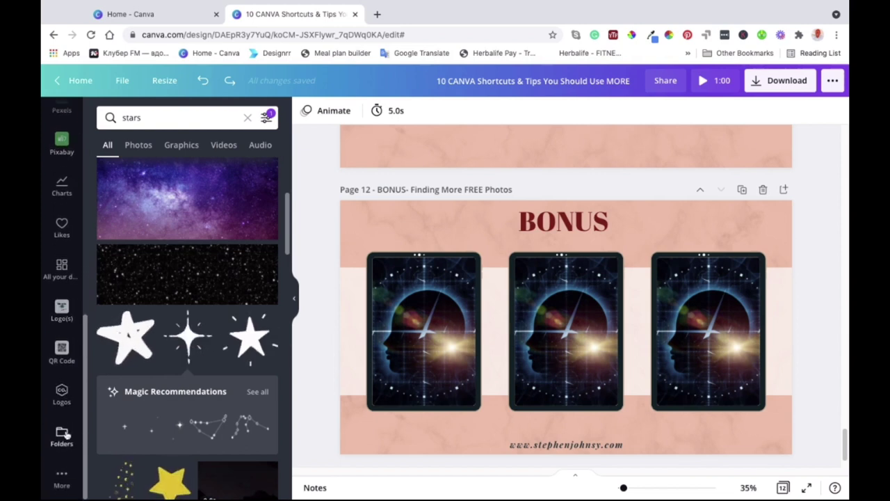
left_click(62, 479)
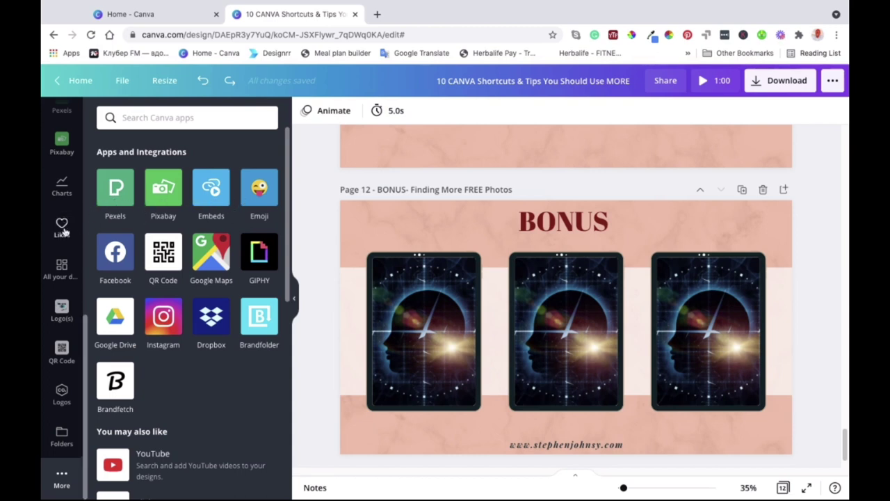
Step: Open the Pexels free image library and look through its photos
scroll(68, 278, "up", 3)
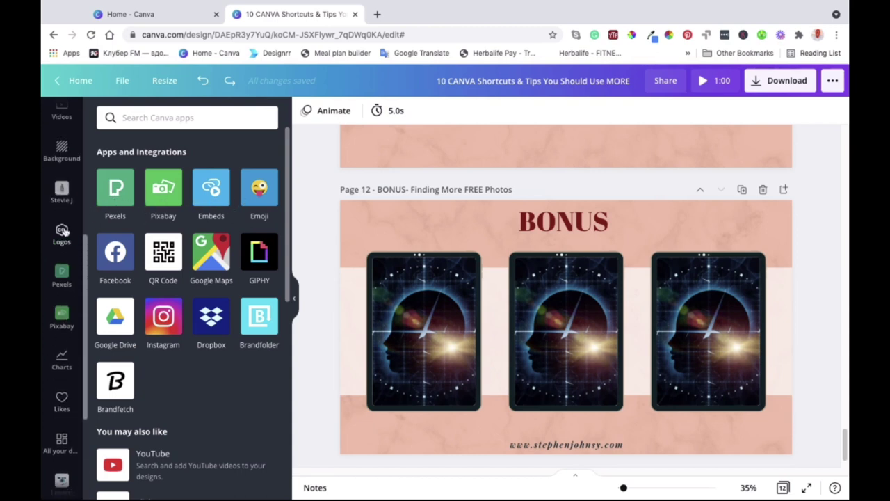
left_click(115, 188)
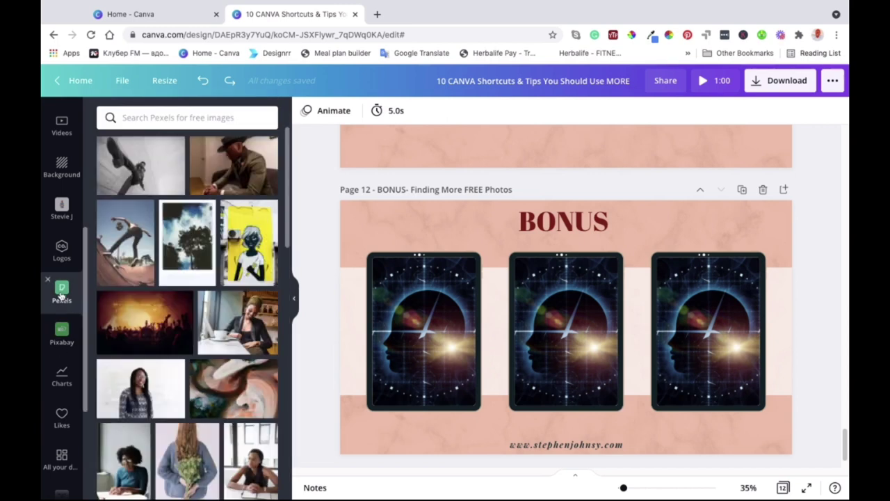
scroll(206, 300, "down", 1)
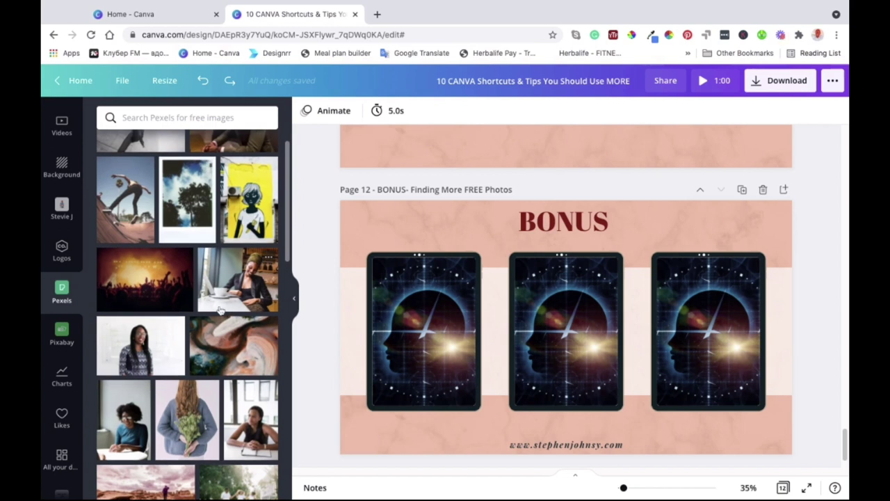
scroll(198, 298, "up", 1)
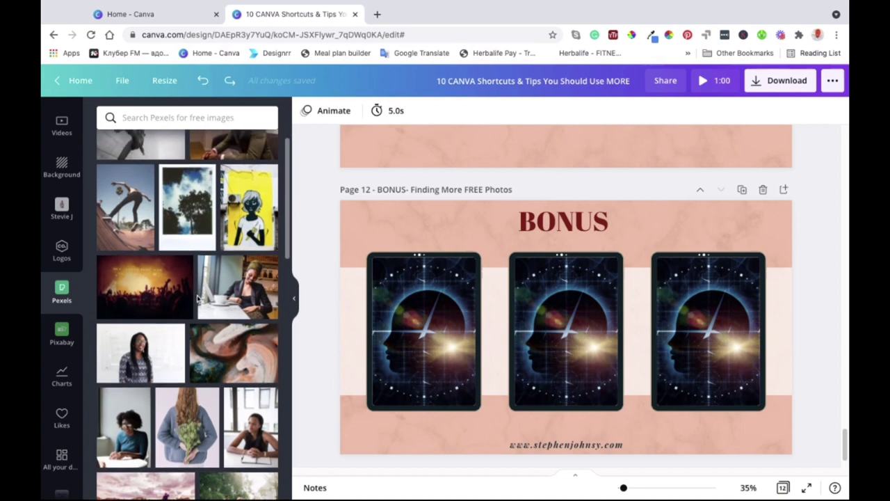
scroll(221, 213, "up", 1)
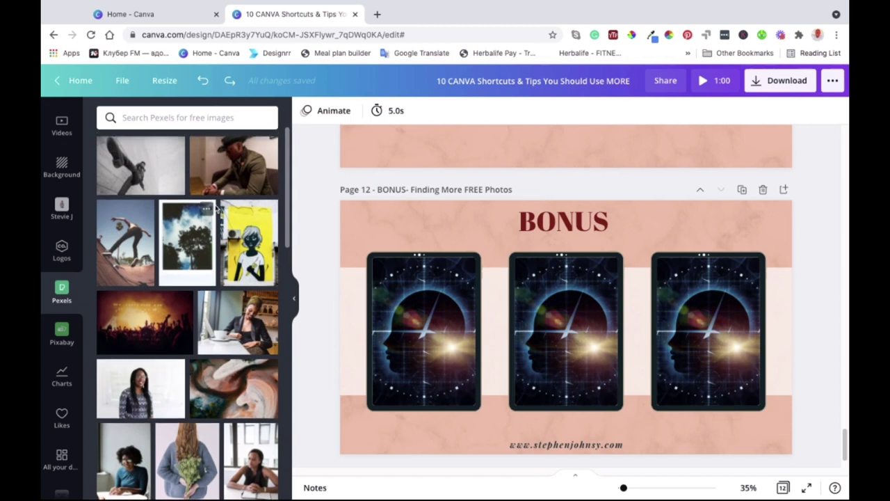
Step: Fill the first tablet frame on page 12 with the Pexels photo of a man sitting on the ground at sunset
scroll(217, 207, "down", 5)
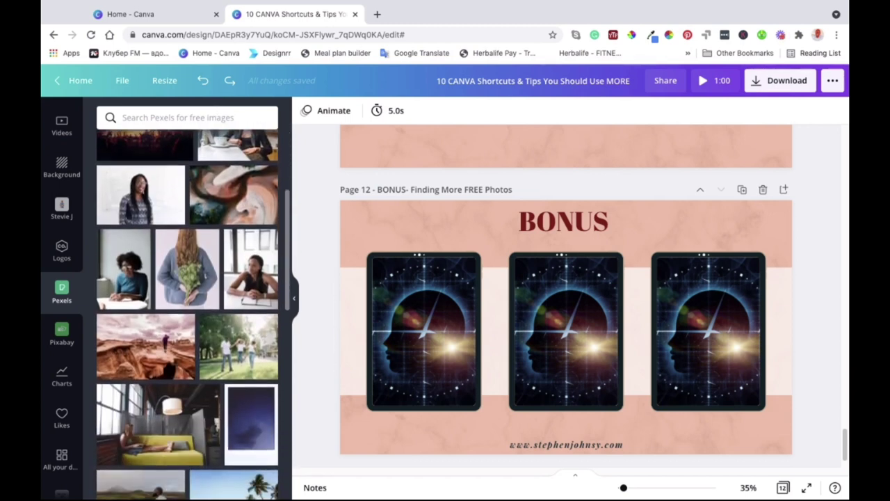
scroll(222, 208, "down", 5)
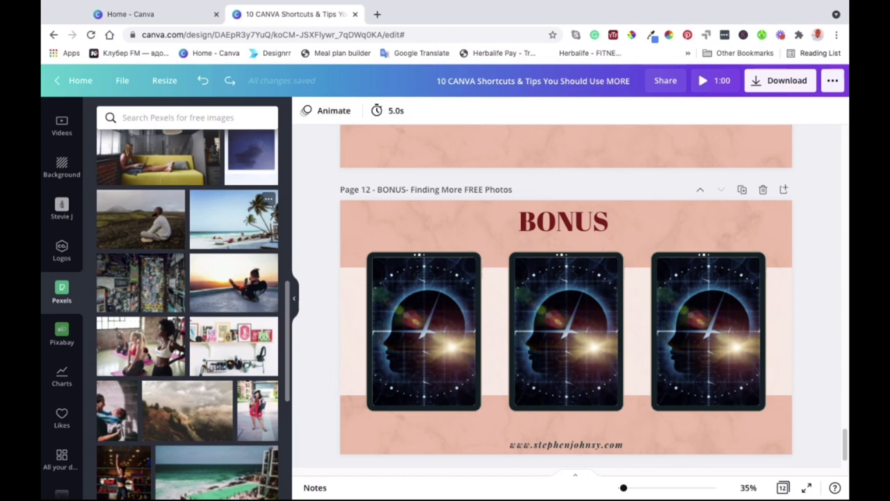
left_click(441, 277)
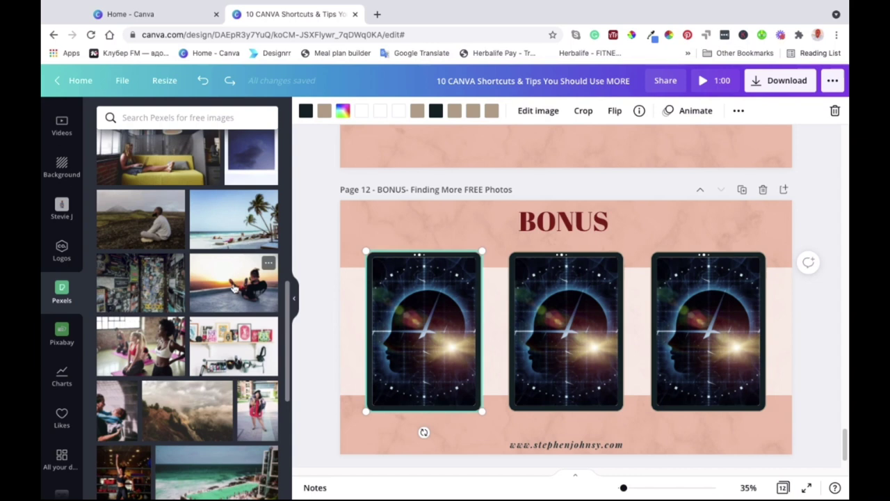
left_click_drag(233, 288, 414, 313)
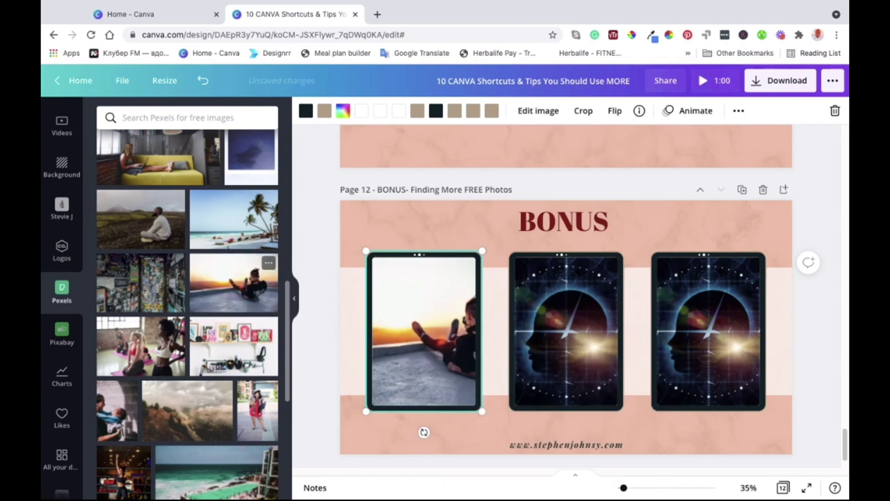
Step: Reposition the sunset photo inside the first tablet frame so the seated man is fully within it
double_click(426, 328)
left_click_drag(440, 335, 400, 334)
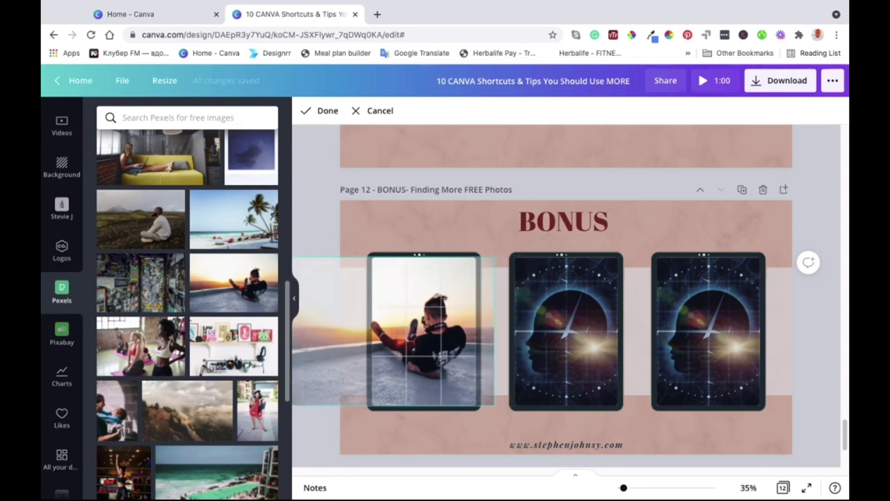
left_click(463, 228)
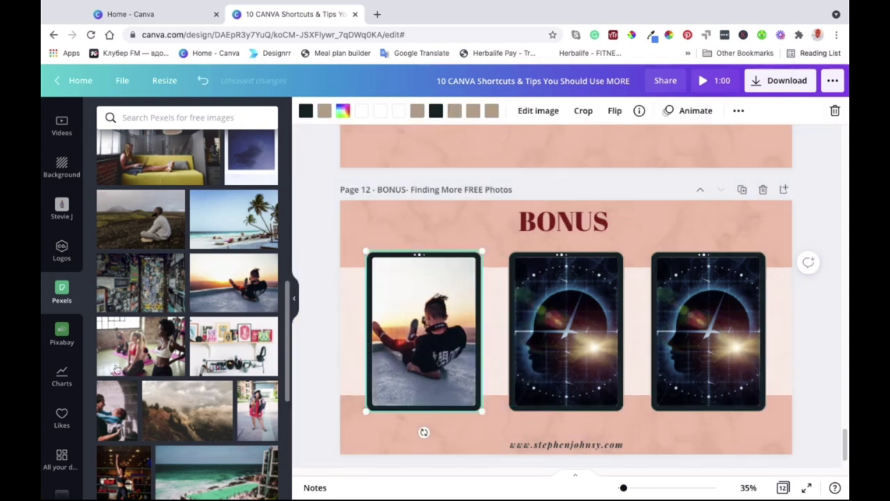
Step: Look through more free photos in the Pexels library
scroll(184, 381, "down", 3)
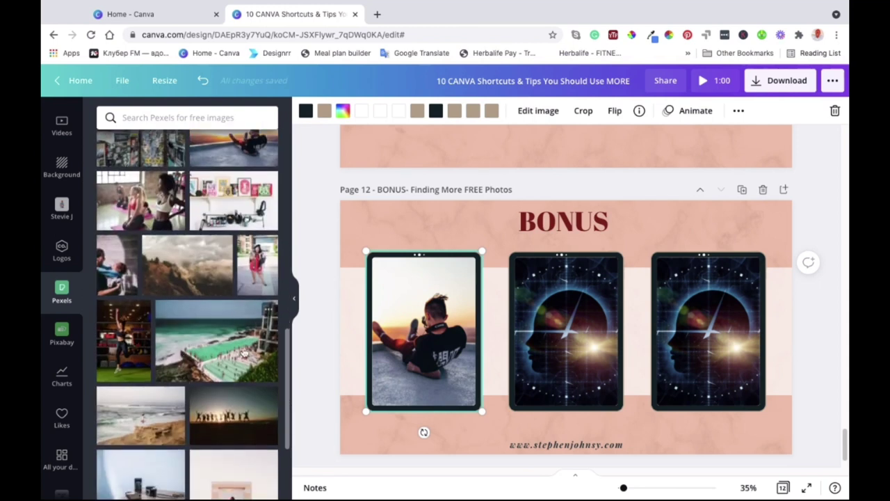
scroll(209, 389, "down", 3)
scroll(228, 398, "down", 3)
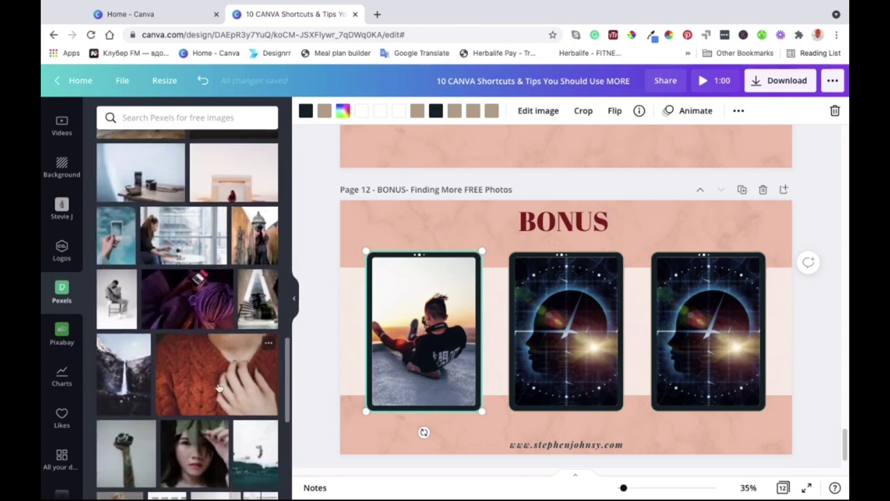
scroll(202, 313, "down", 3)
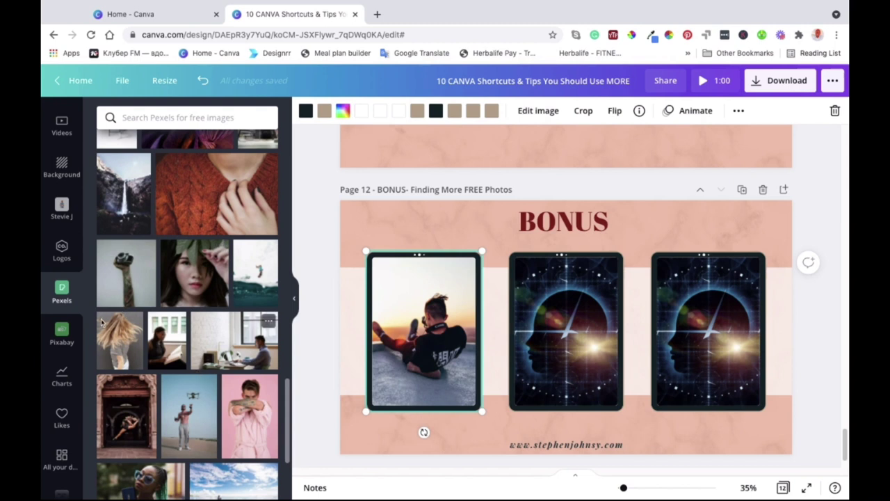
Step: Fill the third tablet frame on page 12 with the Pixabay photo of a hiker standing on a rocky peak
left_click(62, 338)
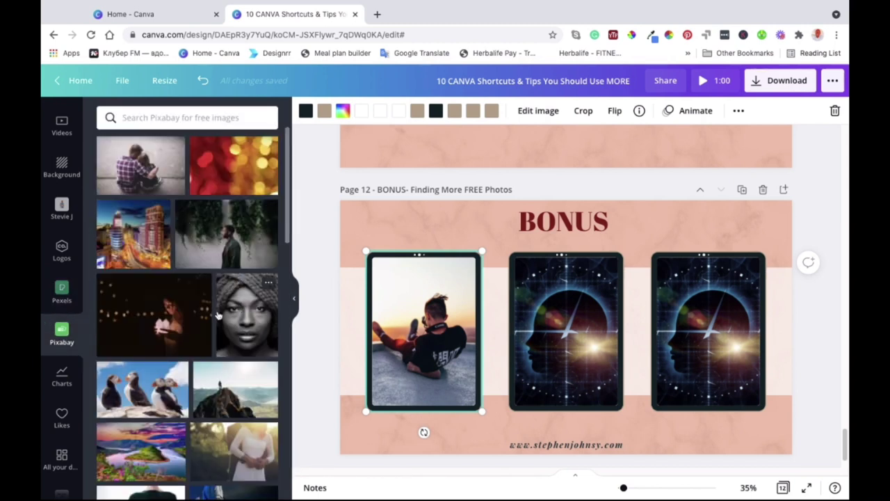
scroll(209, 278, "down", 3)
scroll(177, 280, "up", 3)
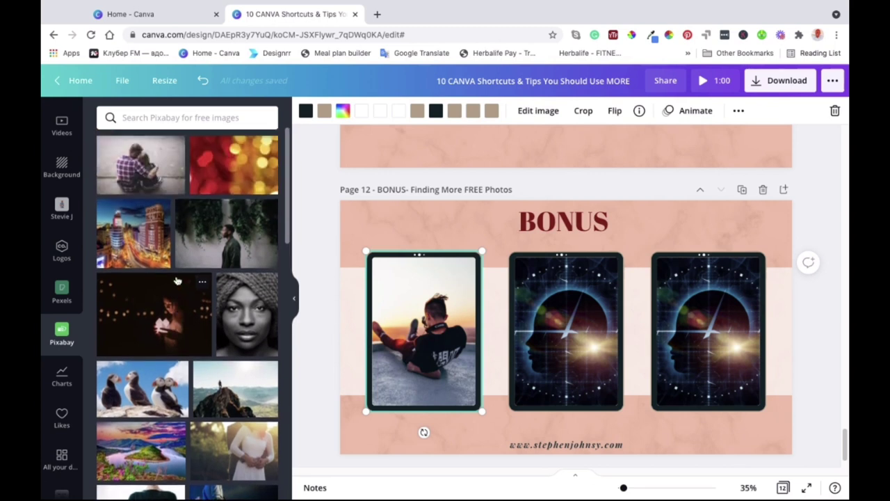
scroll(223, 299, "down", 3)
scroll(221, 300, "down", 3)
scroll(223, 299, "up", 4)
scroll(221, 276, "down", 1)
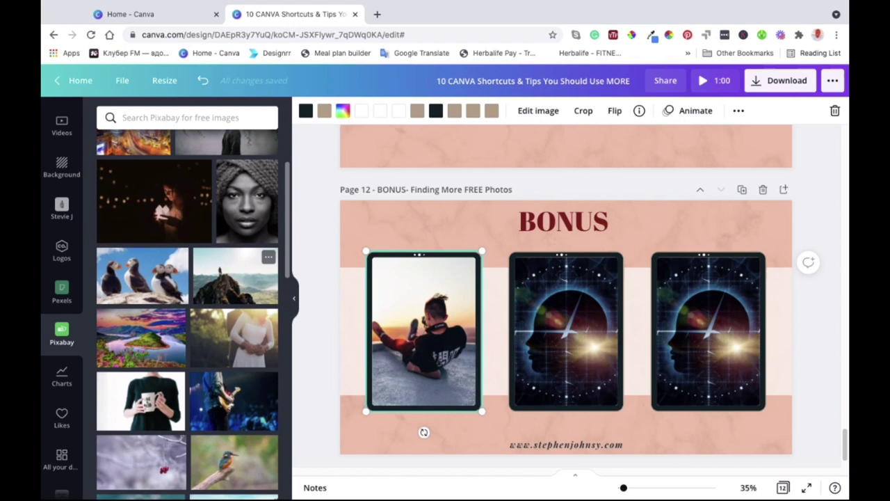
left_click_drag(221, 276, 698, 320)
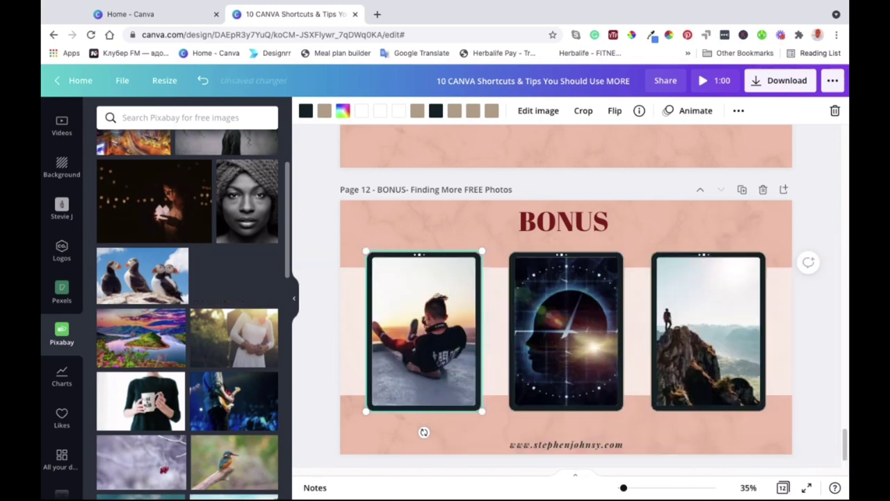
Step: Reposition the hiker photo inside the third tablet frame so the hiker stands nearer its centre
double_click(701, 325)
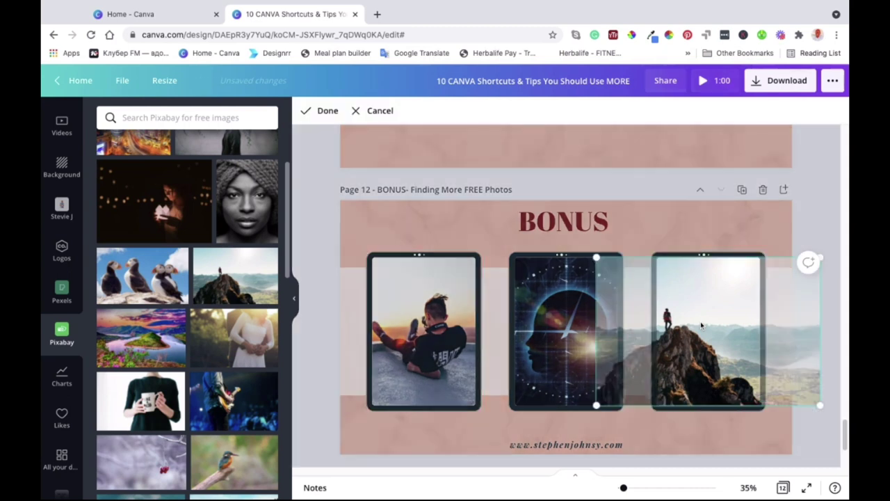
left_click_drag(686, 331, 708, 333)
left_click(641, 221)
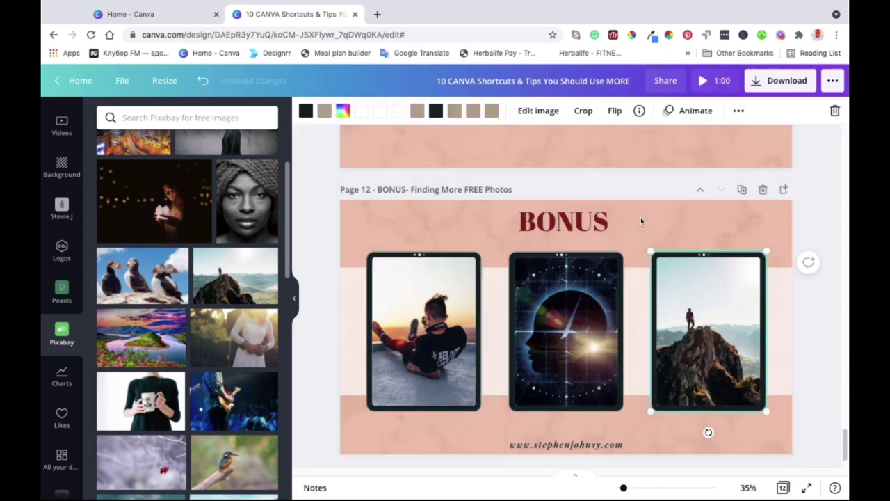
Step: Fill the middle tablet frame on page 12 with the Pixabay photo of red poppies and clear the selection
scroll(195, 352, "down", 3)
scroll(195, 353, "down", 3)
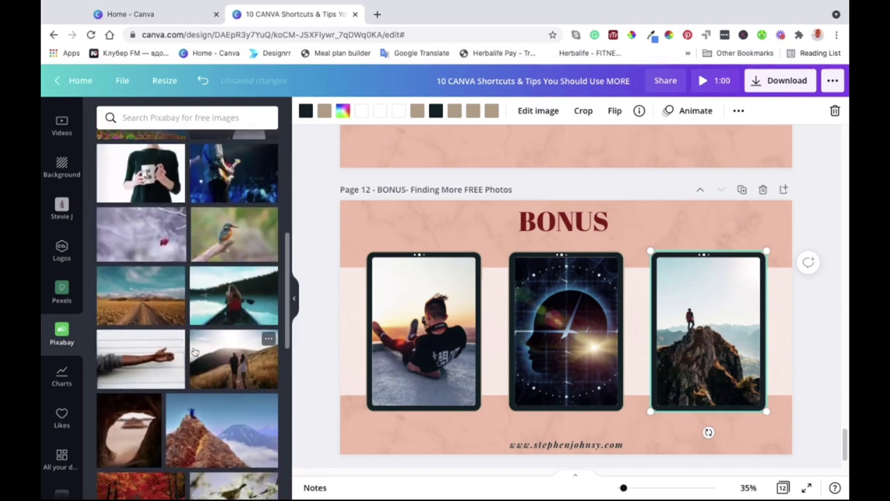
scroll(194, 352, "down", 10)
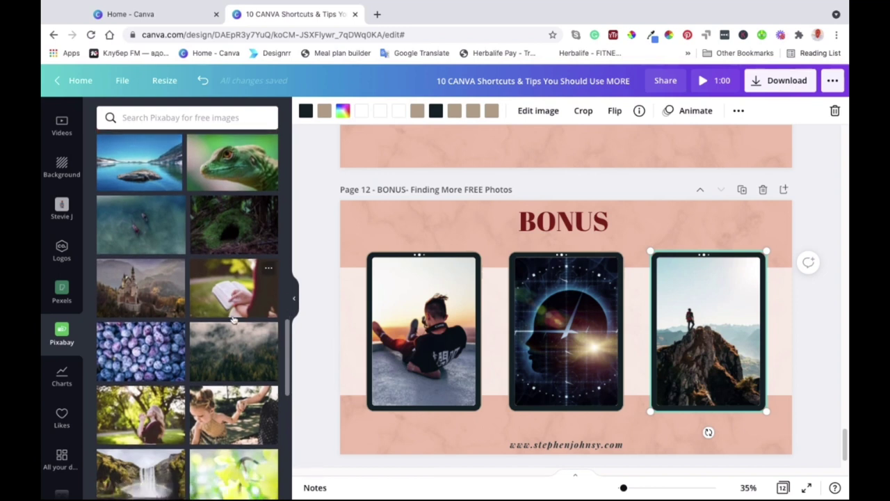
scroll(230, 410, "down", 3)
scroll(230, 456, "down", 2)
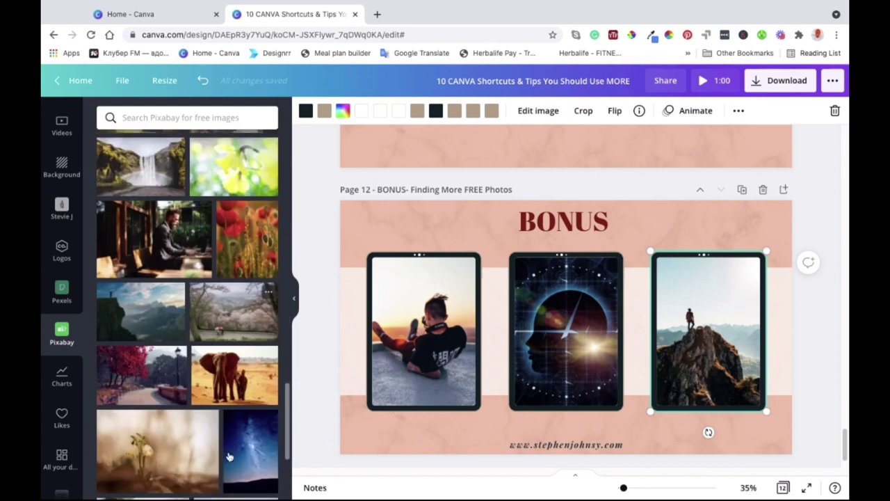
left_click_drag(248, 308, 563, 359)
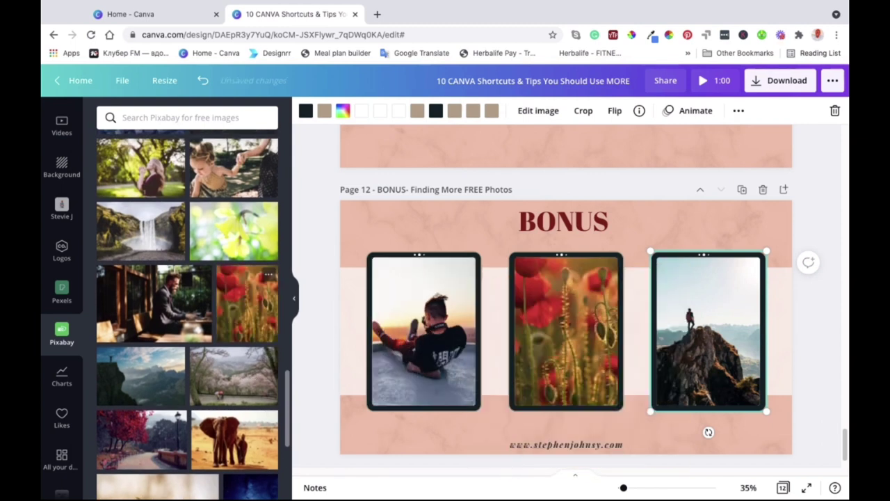
left_click(702, 216)
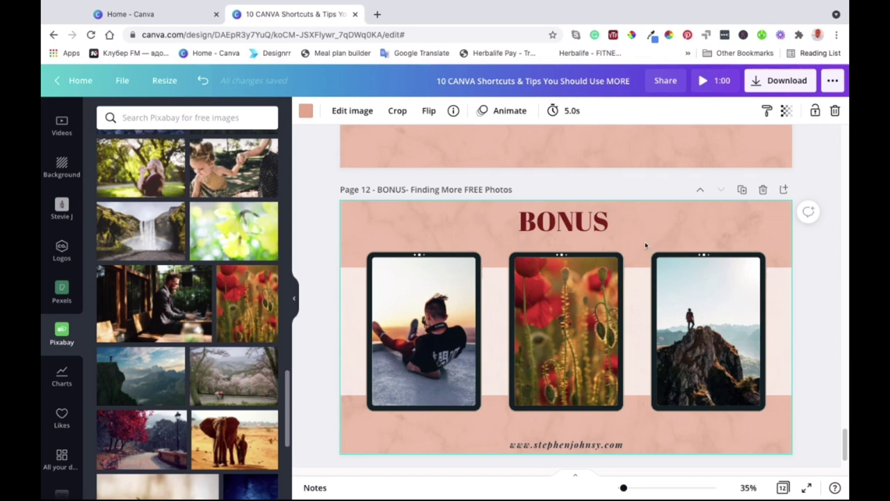
left_click(639, 185)
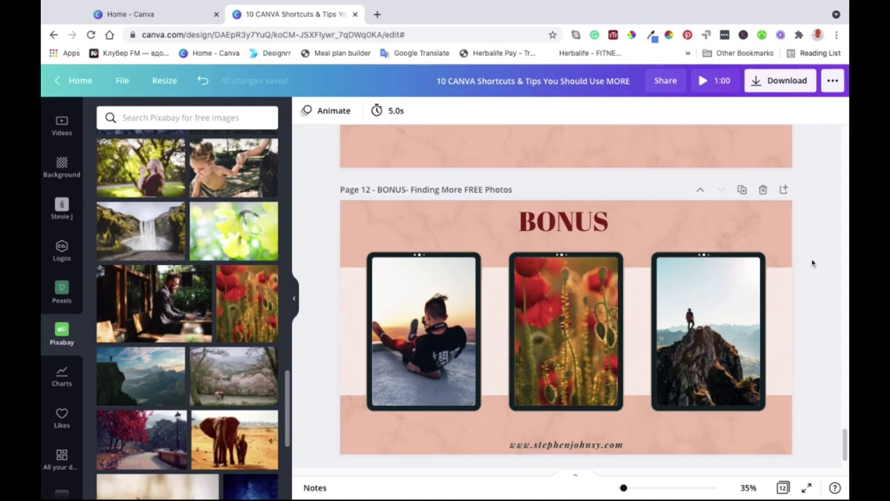
Step: Collapse the image library panel to show the finished BONUS page on a wider canvas
scroll(605, 382, "down", 1)
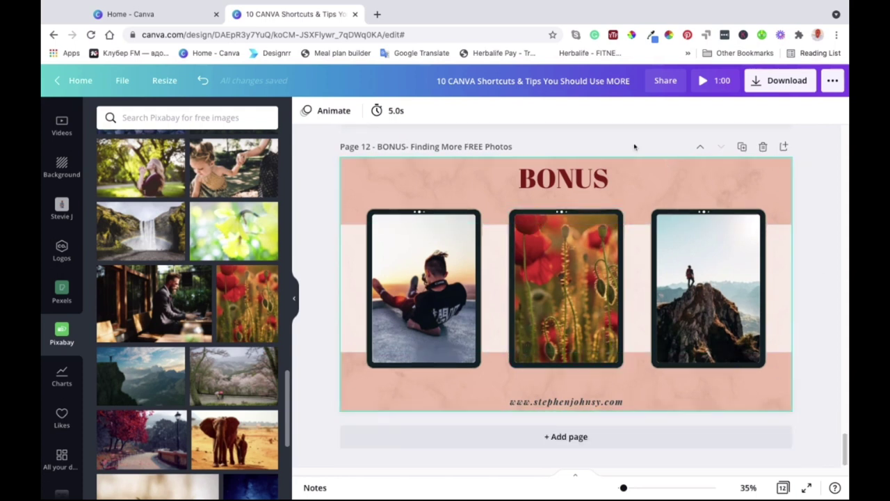
scroll(627, 181, "up", 2)
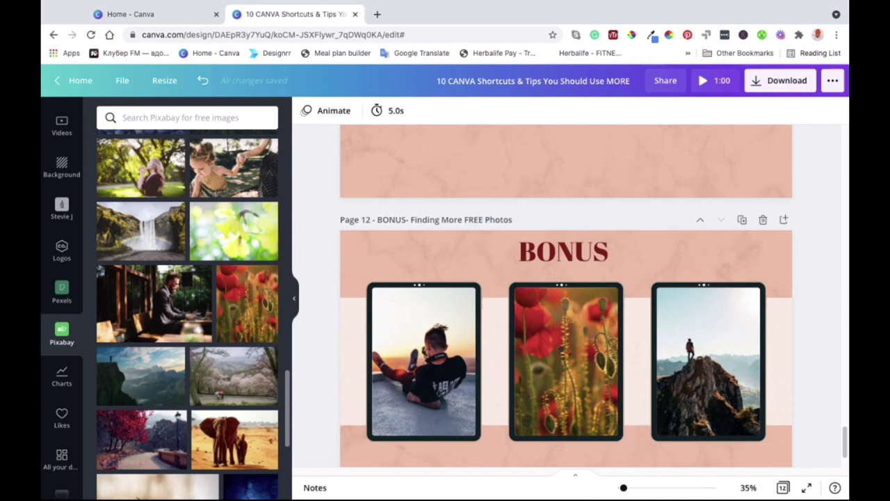
scroll(604, 136, "down", 2)
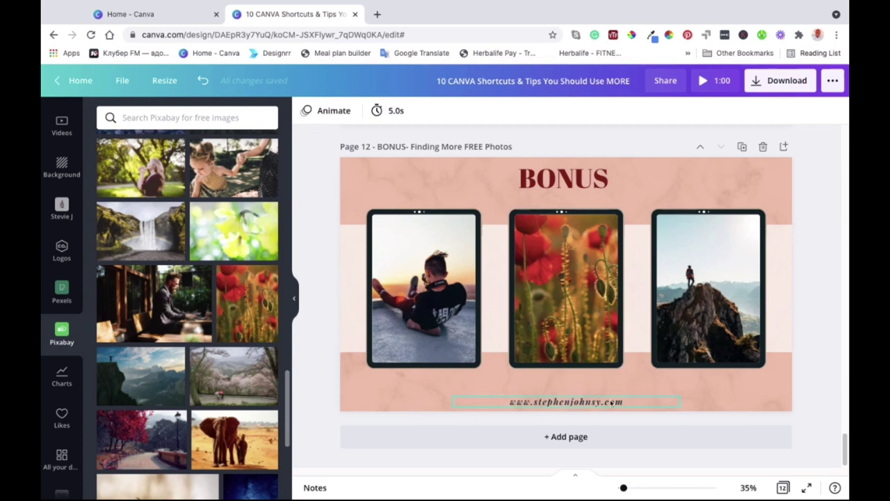
left_click(293, 297)
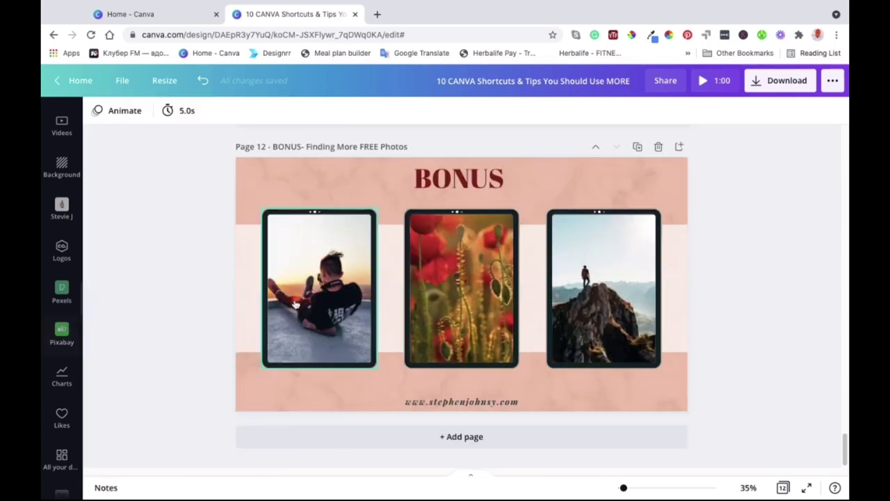
scroll(716, 292, "up", 3)
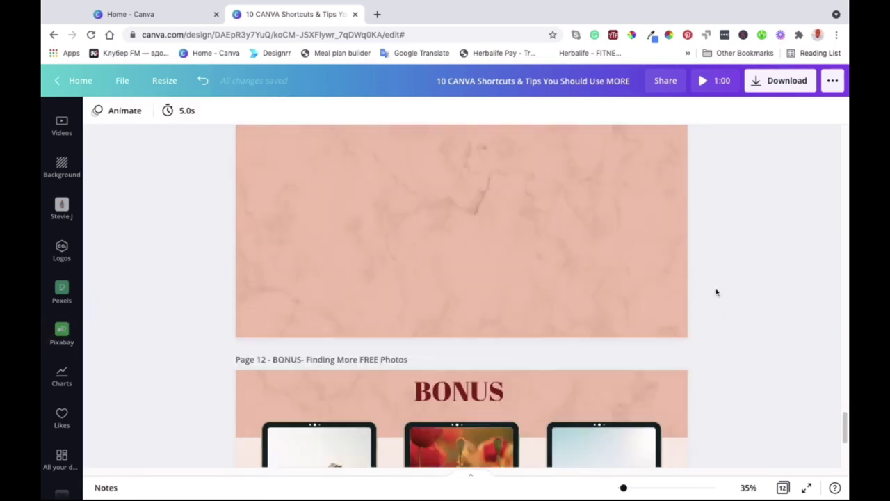
scroll(716, 292, "down", 3)
scroll(716, 292, "up", 5)
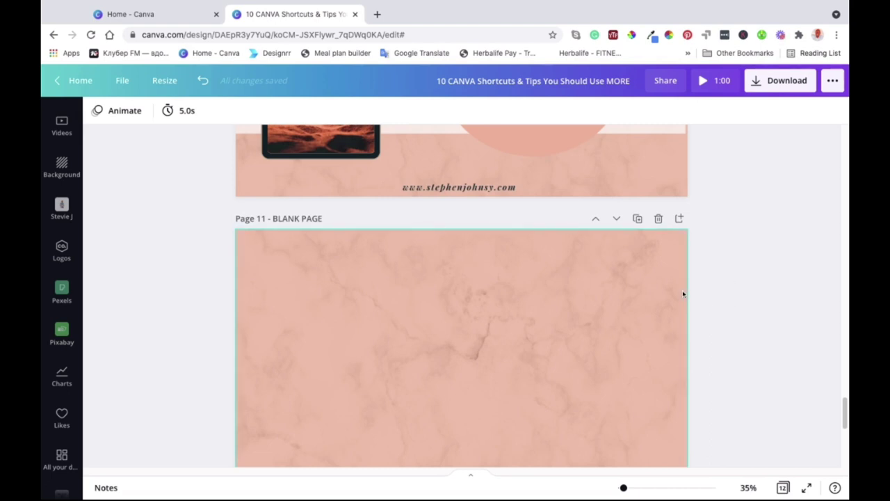
scroll(687, 299, "down", 5)
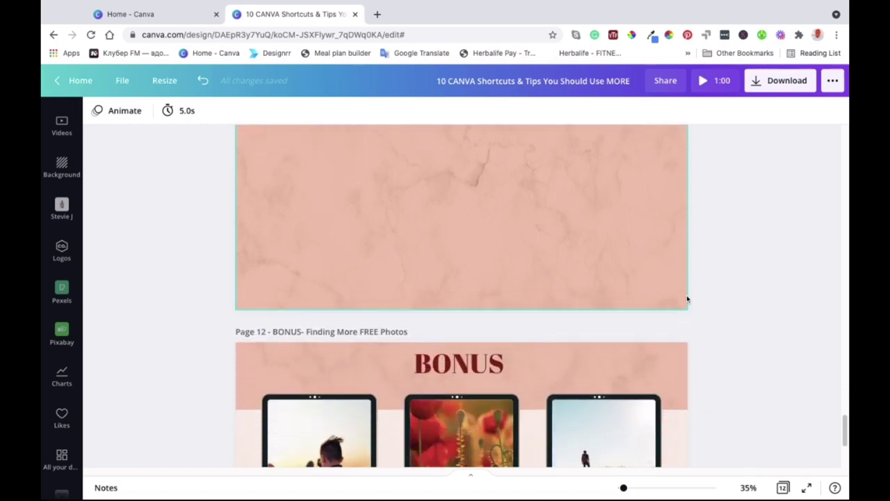
scroll(686, 299, "down", 1)
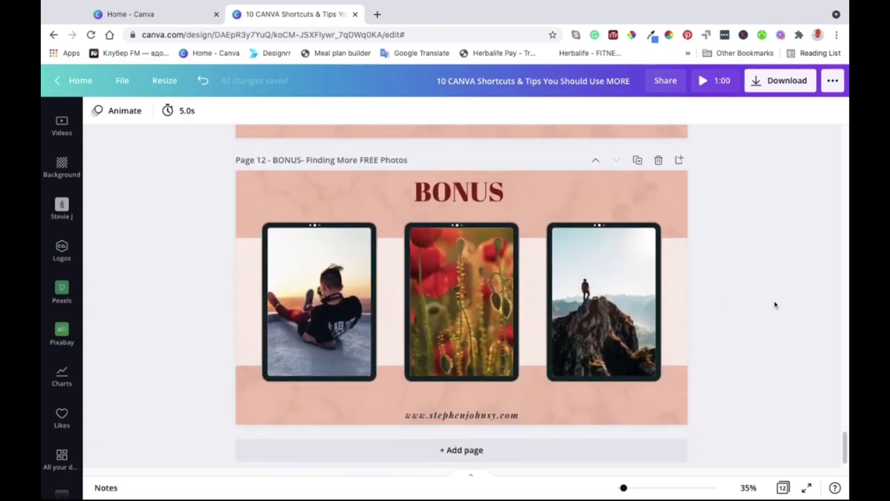
left_click(641, 489)
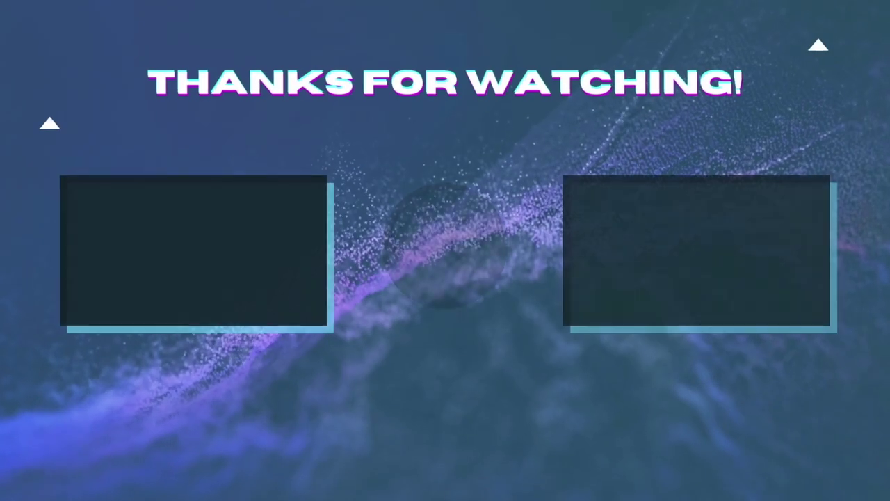